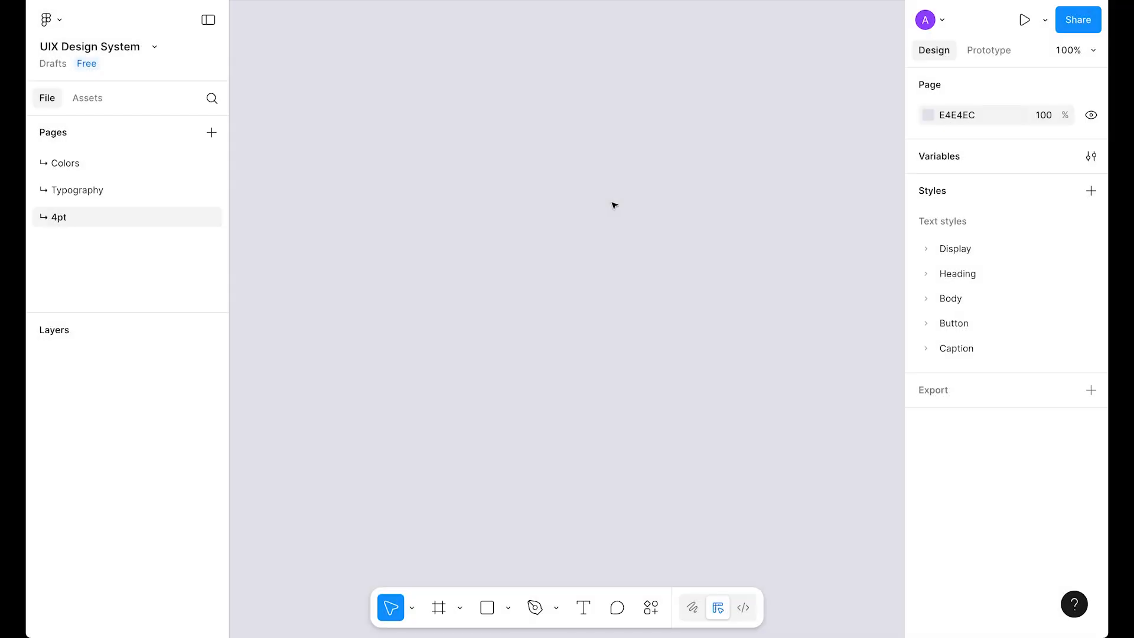
- Create a number variable named 4pt/0 in the Base collection and show the 4pt group
left_click(1094, 154)
left_click_drag(489, 86, 489, 67)
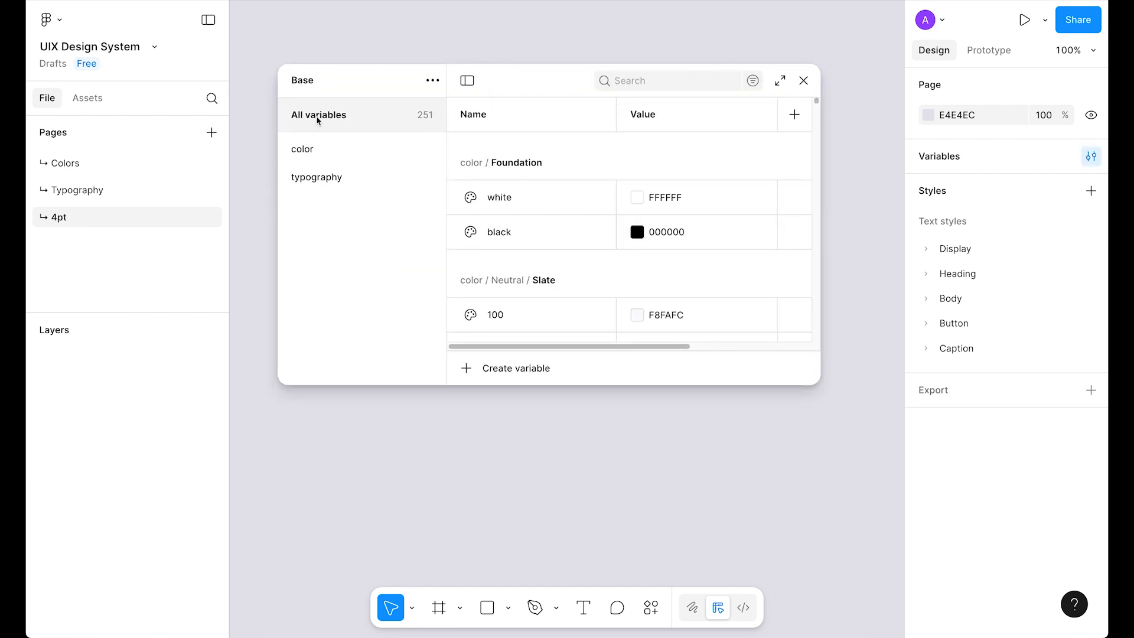
left_click(505, 371)
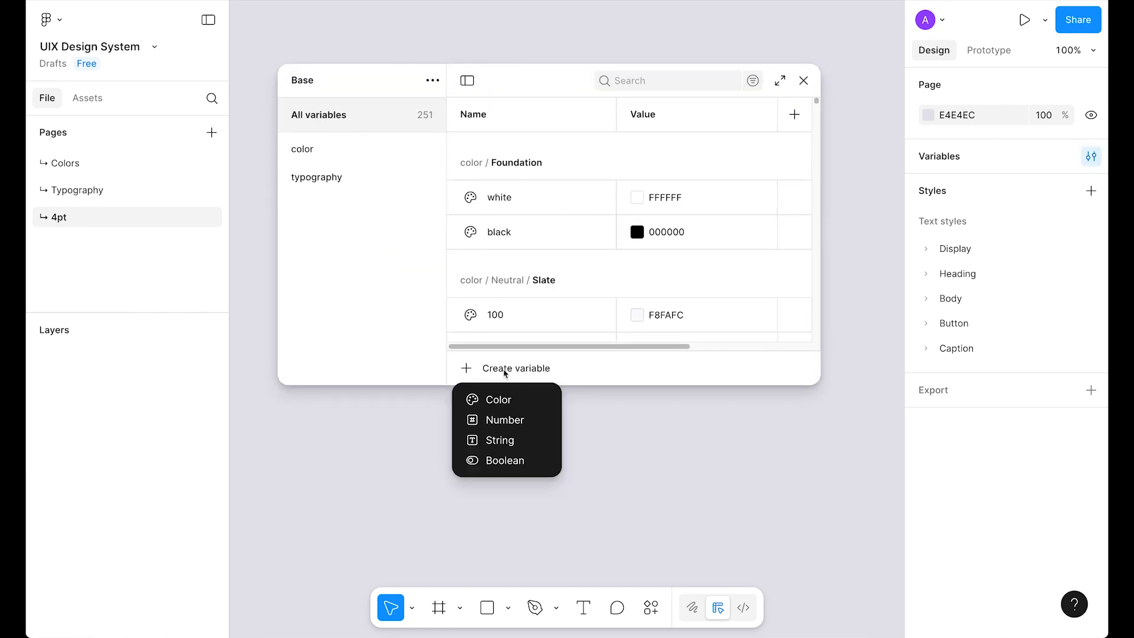
left_click(492, 420)
type("4pt")
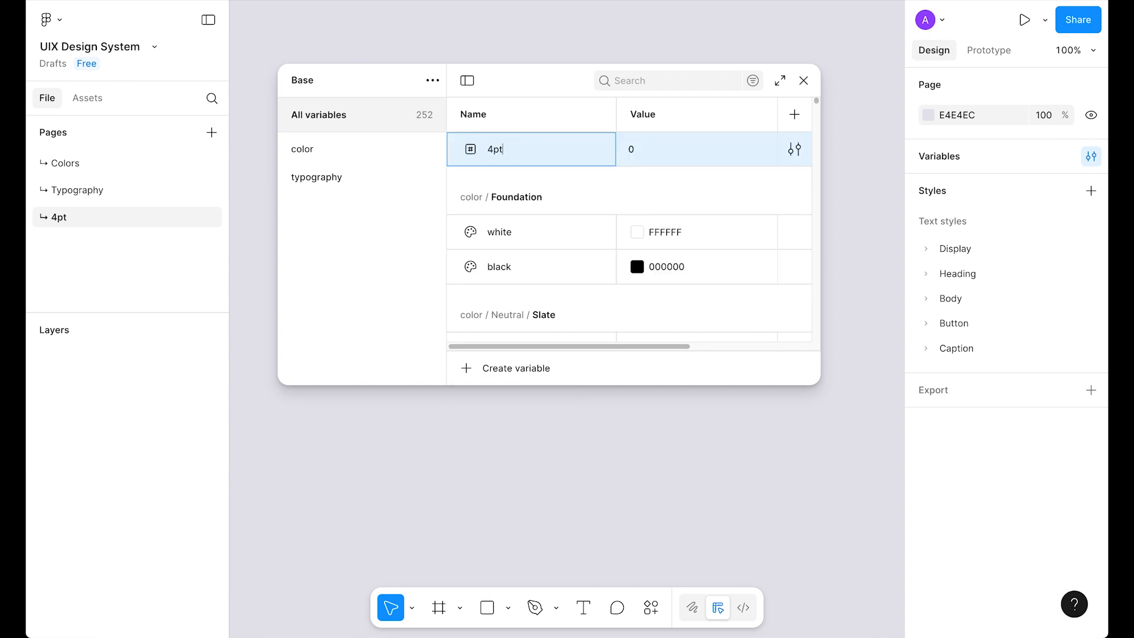
type("/0")
key("Return")
left_click(352, 211)
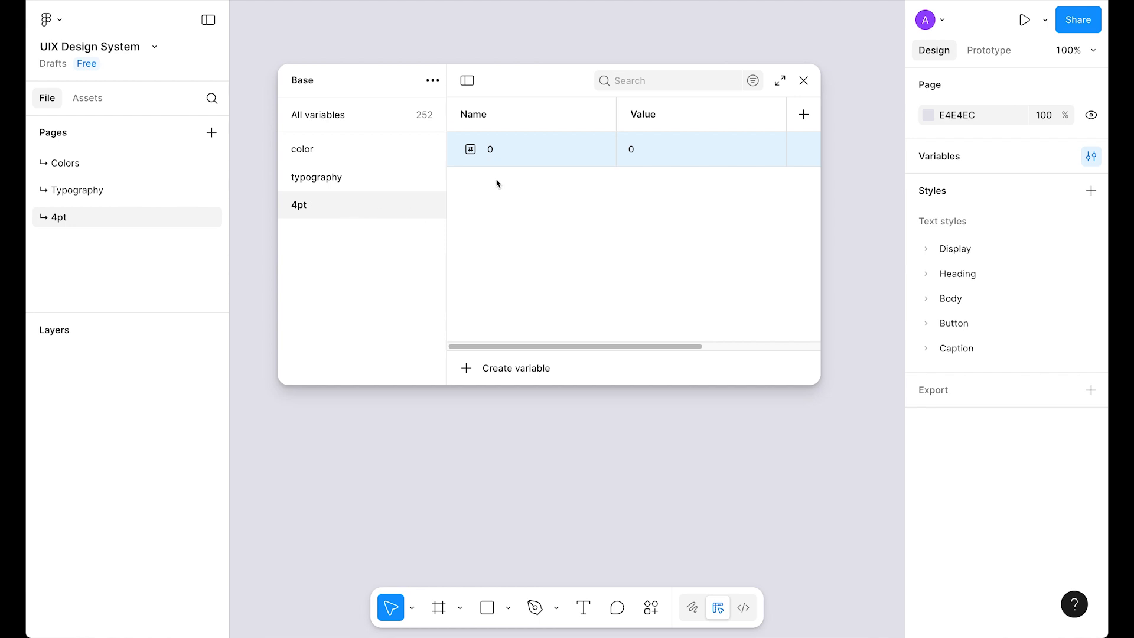
- Add number variables 25 and 50 to the 4pt group with values 1 and 2
double_click(511, 153)
key("Return")
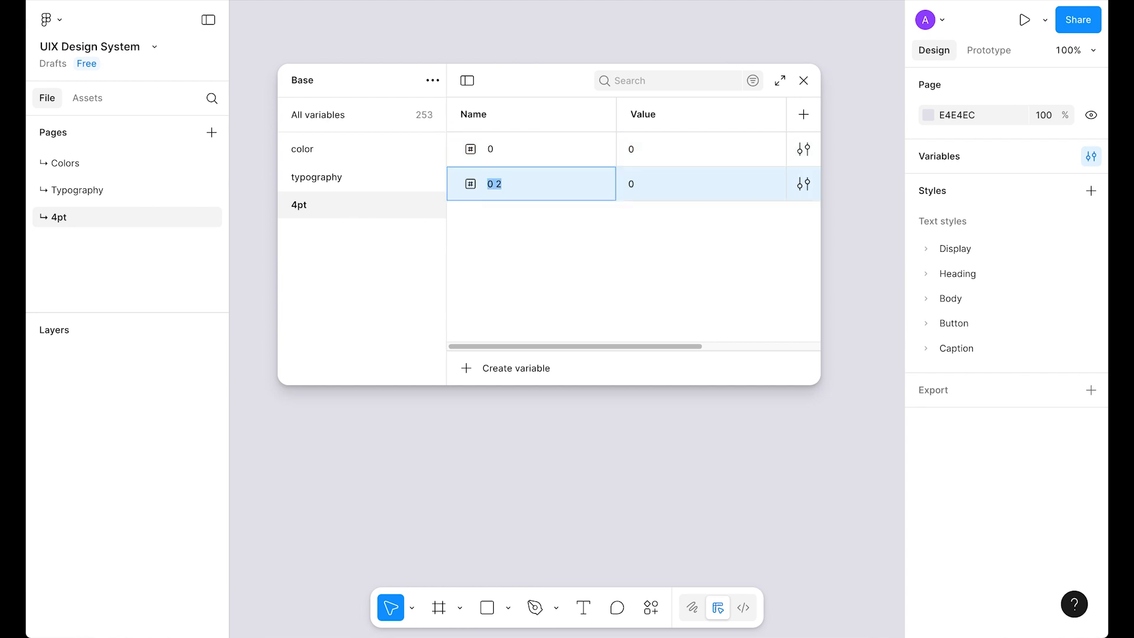
type("25")
key("Tab")
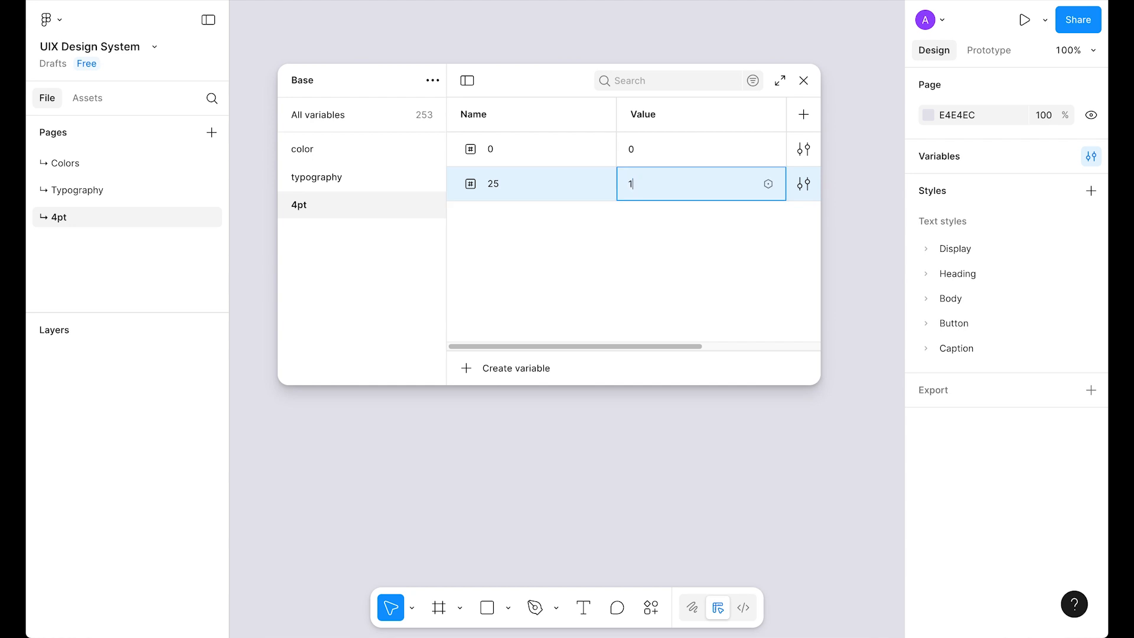
key("Return")
type("50")
key("Tab")
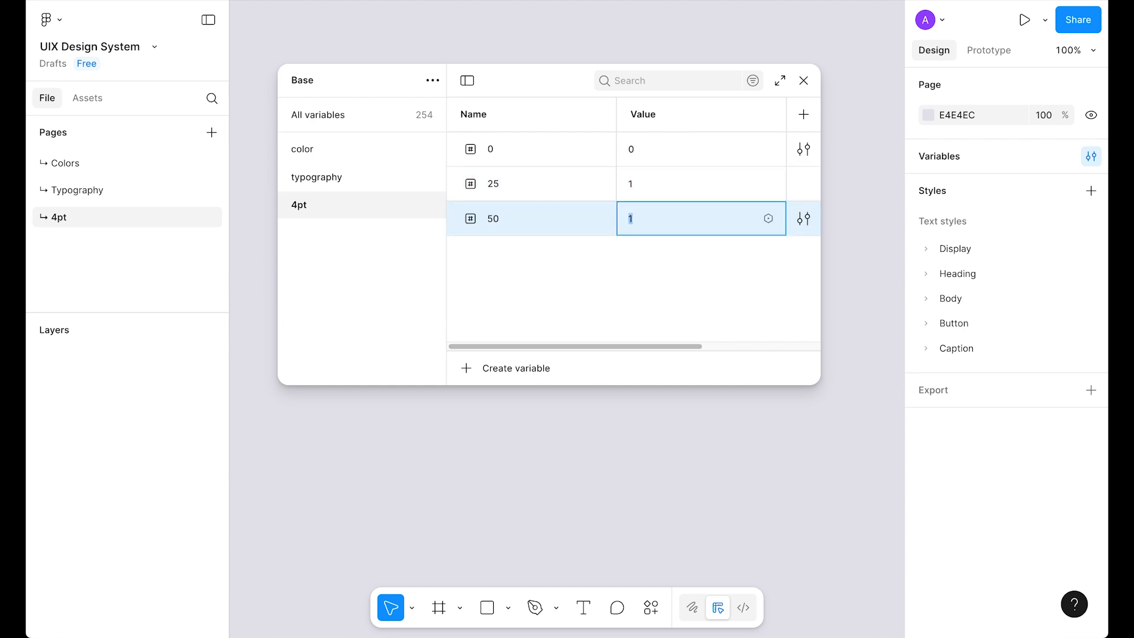
- Add number variables 100 and 150 to the 4pt group with values 4 and 6
key("Return")
type("100")
key("Tab")
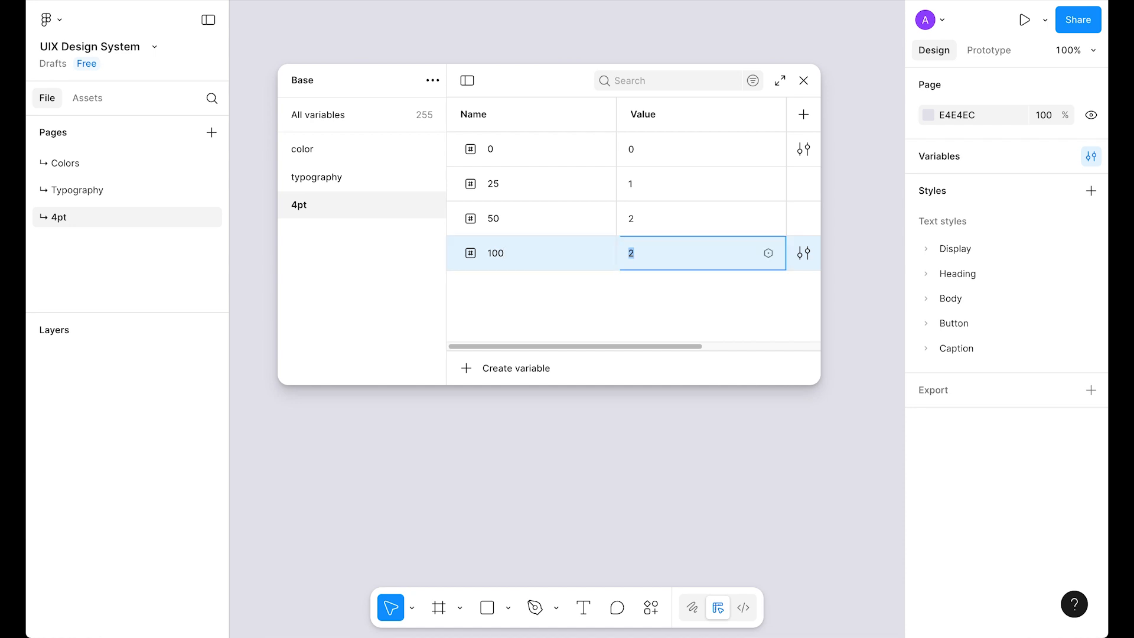
key("Return")
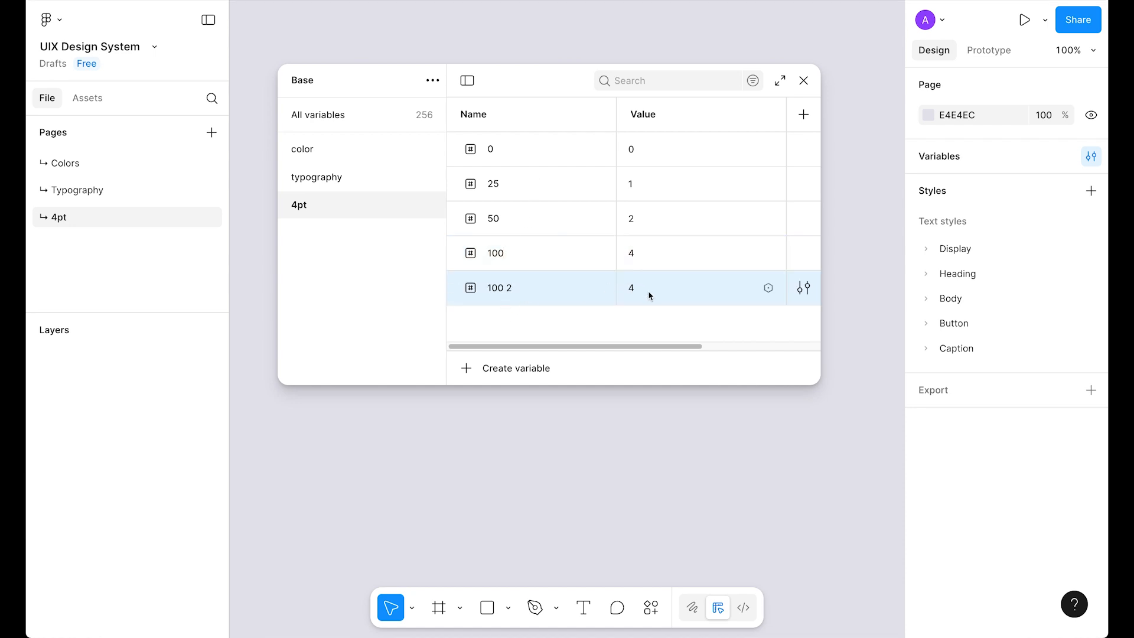
double_click(499, 286)
type("150")
key("Tab")
type("6")
- Add number variables 200 and 250 to the 4pt group with values 8 and 10
key("Return")
type("200")
key("Tab")
type("8")
key("Return")
type("250")
key("Tab")
type("10")
key("Escape")
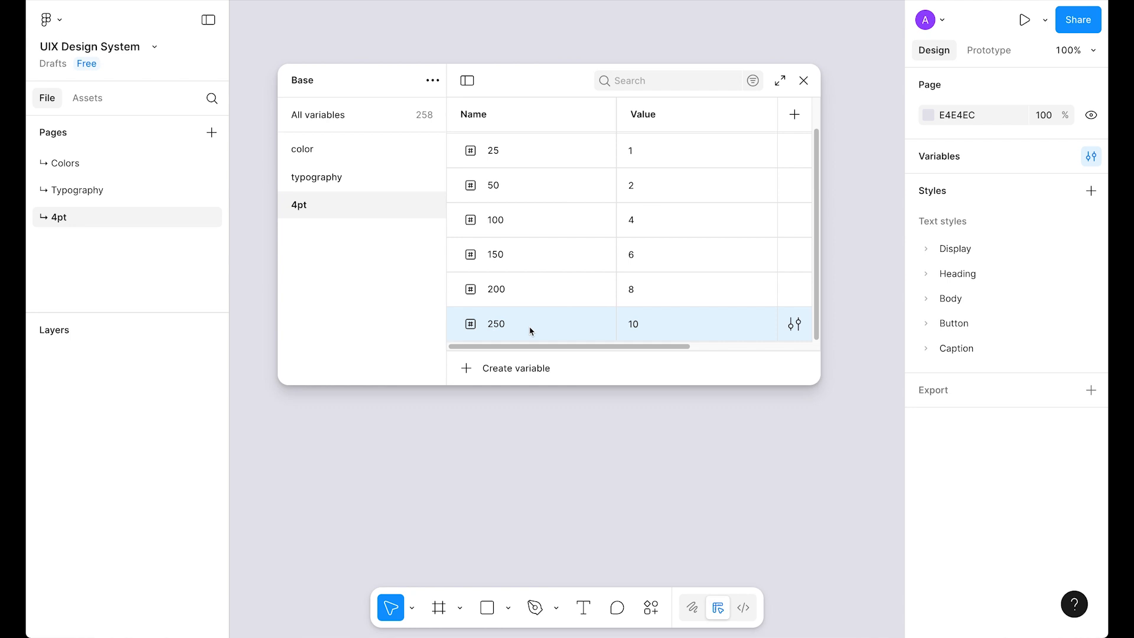
- Duplicate the last 4pt variable to add 300 with value 12 and 350 with value 14
key("ctrl+d")
type("300")
key("Tab")
type("12")
key("Return")
key("ctrl+d")
type("350")
key("Tab")
type("14")
key("Return")
- Duplicate the last 4pt variable to add 400 with value 16 and 450 with value 18
key("ctrl+d")
type("400")
key("Tab")
type("16")
key("Return")
key("ctrl+d")
type("450")
key("Tab")
type("18")
key("Return")
- Duplicate the last 4pt variable to add 500 with value 20 and 600 with value 24
key("ctrl+d")
type("500")
key("Tab")
type("20")
key("Return")
key("ctrl+d")
type("600")
key("Tab")
type("24")
key("Return")
- Duplicate the last 4pt variable to add 700 with value 28 and 800 with value 32
key("ctrl+d")
type("700")
key("Tab")
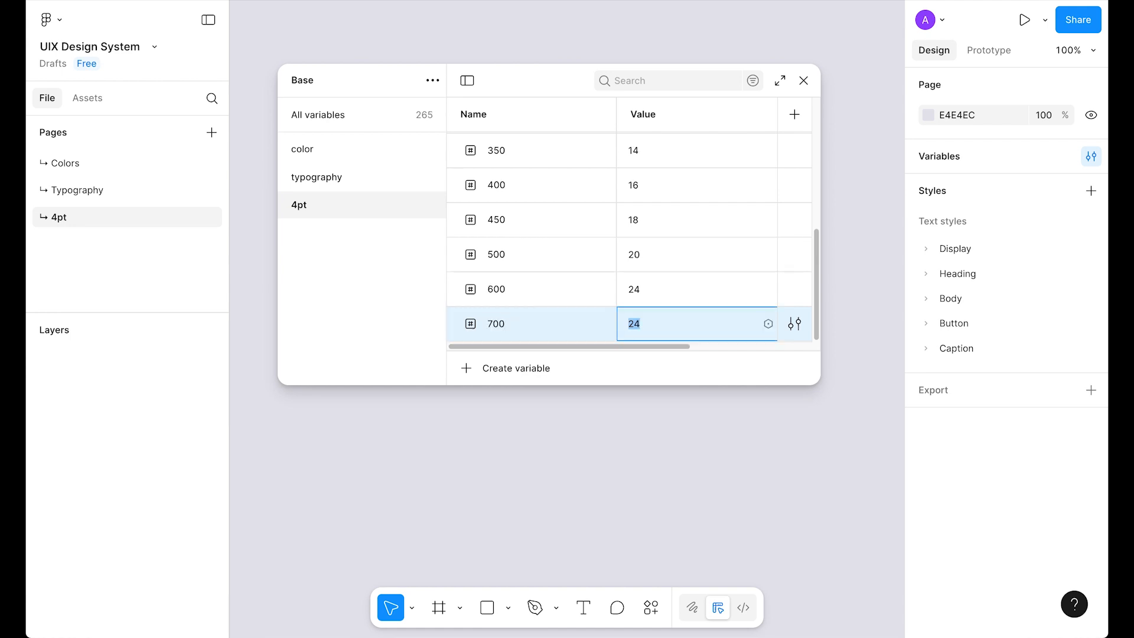
type("28")
key("Return")
key("ctrl+d")
type("800")
key("Tab")
type("32")
key("Return")
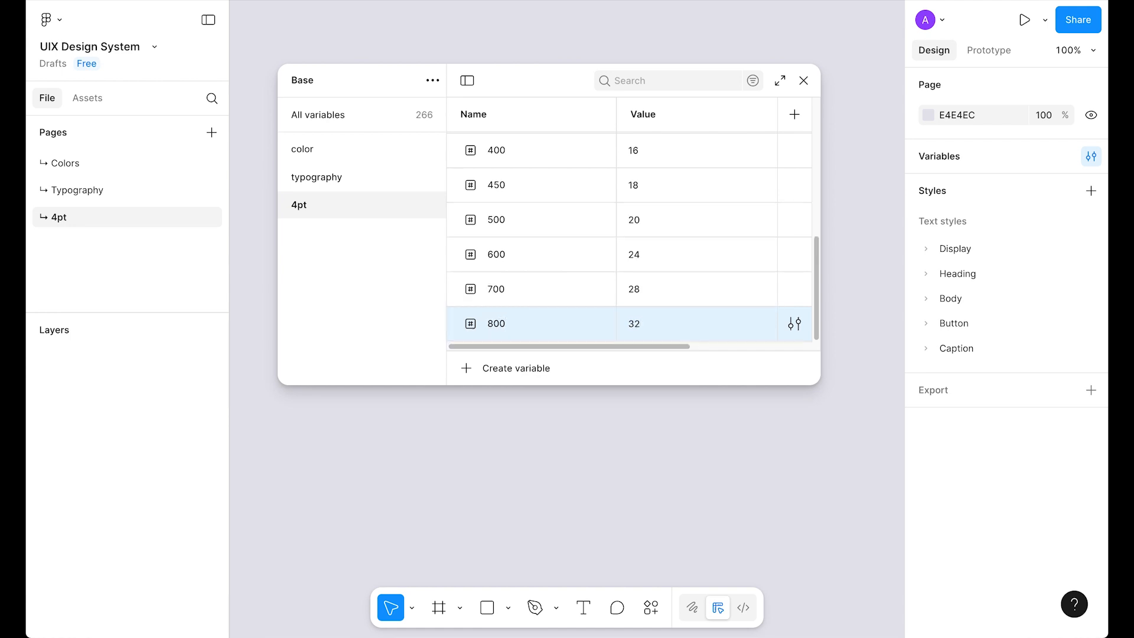
- Duplicate the last 4pt variable to add 900 with value 36 and 1000 with value 40
key("ctrl+d")
type("900")
key("Tab")
type("36")
key("Return")
key("ctrl+d")
type("1000")
key("Tab")
type("40")
key("Return")
- Duplicate the last 4pt variable to add 1100 with value 44 and 1200 with value 48
key("ctrl+d")
type("1100")
key("Tab")
type("44")
key("Return")
key("ctrl+d")
type("1200")
key("Tab")
type("48")
key("Return")
- Duplicate the last 4pt variable to add 1300 with value 52 and 1400 with value 56
key("ctrl+d")
type("1300")
key("Tab")
type("52")
key("Return")
key("ctrl+d")
type("1400")
key("Tab")
type("56")
key("Return")
- Duplicate the last 4pt variable as 1500 with value 60 and look over the list
key("ctrl+d")
type("1500")
key("Tab")
type("6")
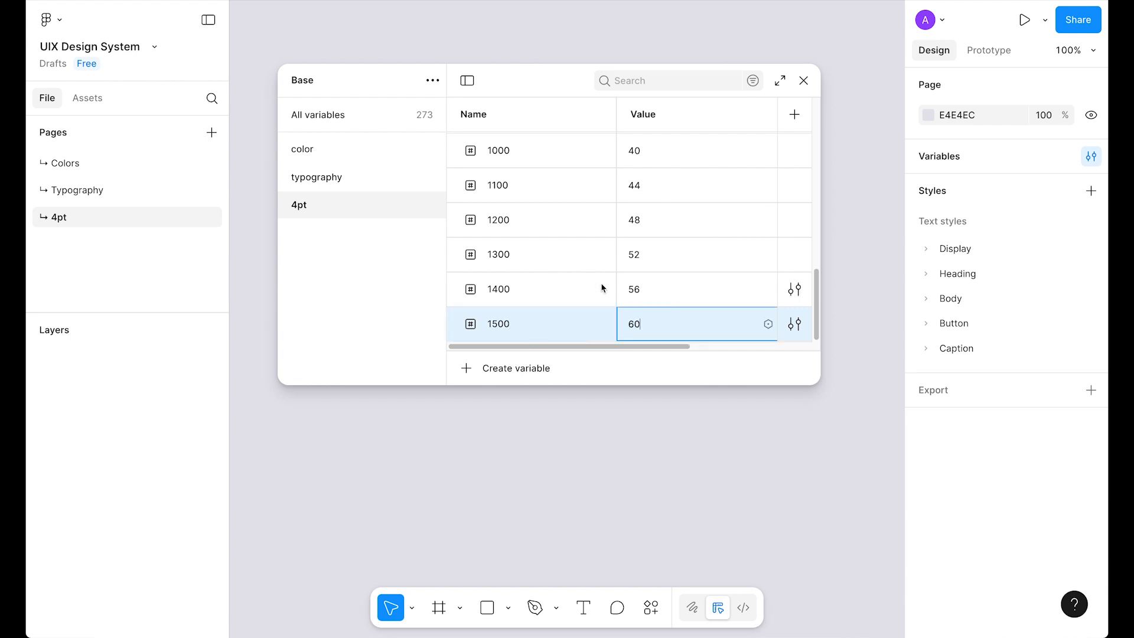
scroll(661, 200, "up", 10)
scroll(647, 180, "down", 3)
scroll(644, 255, "down", 7)
- Duplicate the last 4pt variable to add 1600 with value 64 and 1800 with value 72
key("ctrl+d")
type("1600")
key("Tab")
type("64")
key("ctrl+d")
type("1800")
key("Tab")
type("72")
- Duplicate the last 4pt variable to add 2000 with value 80 and 2400 with value 96
key("ctrl+d")
type("2000")
key("Tab")
type("80")
key("ctrl+d")
type("240096")
- Duplicate the last 4pt variable to add 2800 with value 112 and 3200 with value 128
key("ctrl+d")
type("2800")
key("Tab")
type("112")
key("ctrl+d")
type("3200")
key("Tab")
- Duplicate the last 4pt variable to add 3600 with value 144 and 4000 with value 160
key("ctrl+d")
type("3600")
key("Tab")
type("144")
key("ctrl+d")
type("4000")
key("Tab")
type("160")
key("Return")
- Review the names and values of the whole 4pt variable scale from 0 to 4000
scroll(598, 299, "up", 5)
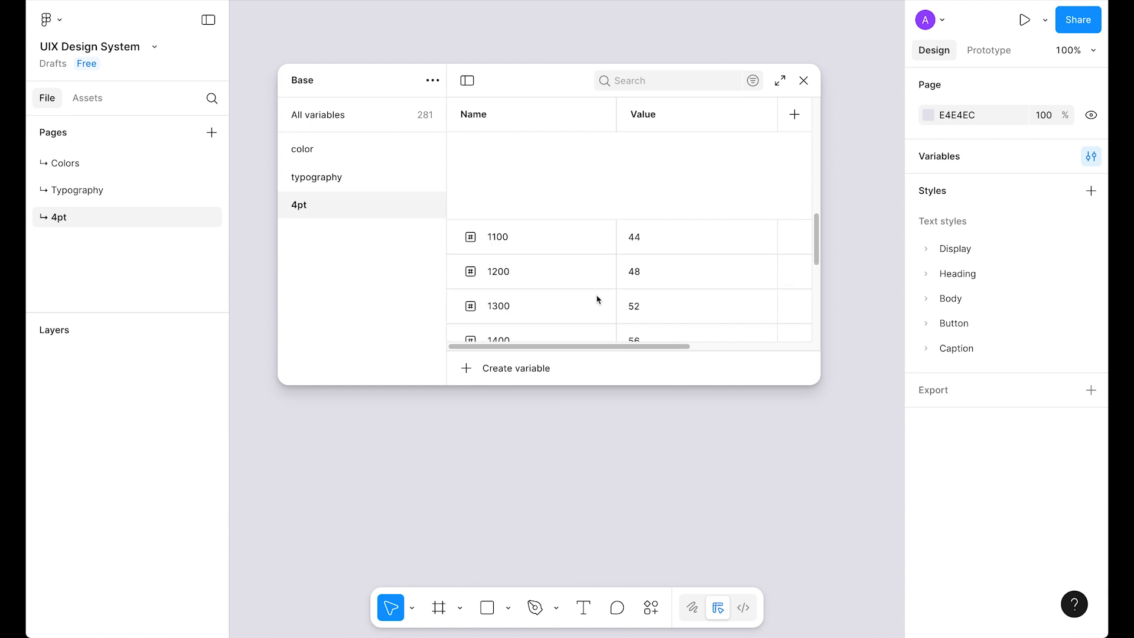
scroll(598, 300, "down", 10)
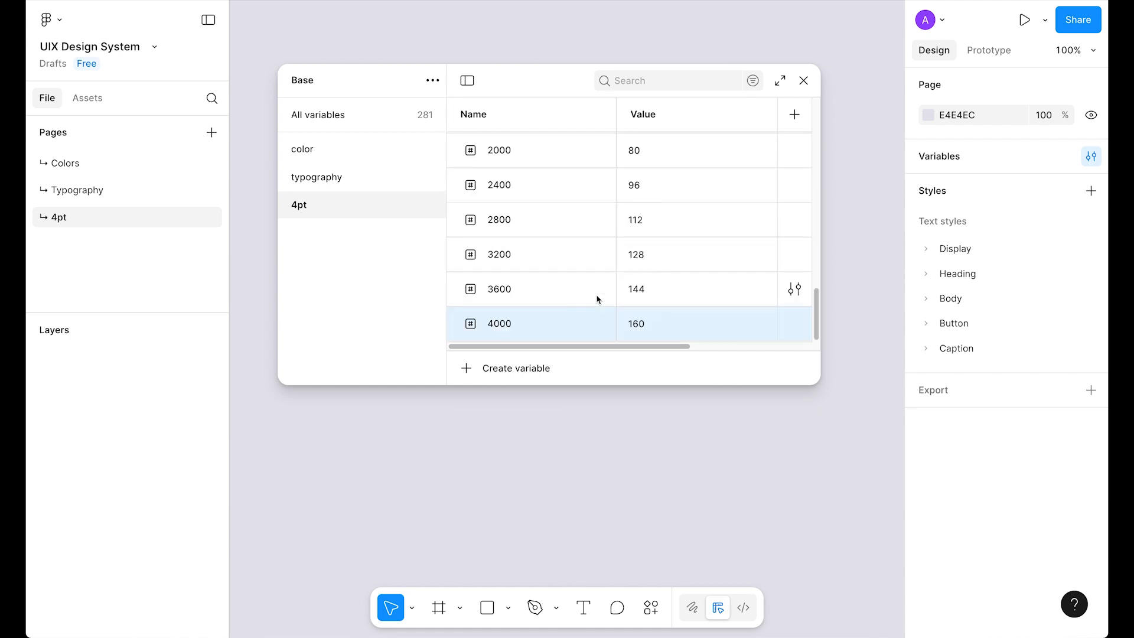
left_click(598, 299)
scroll(597, 299, "up", 15)
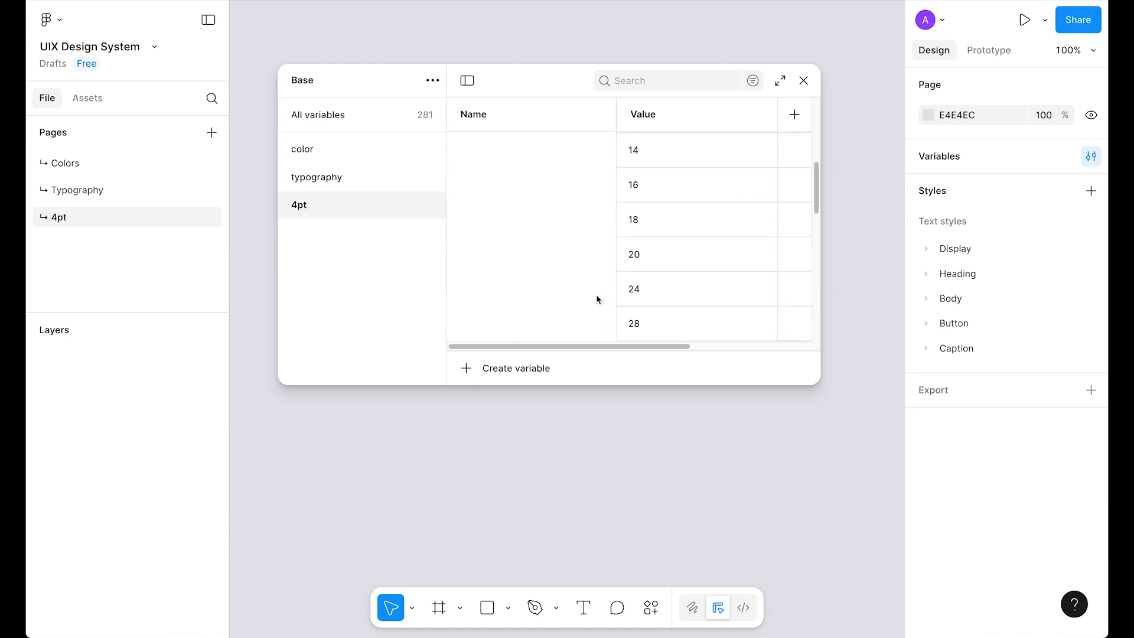
scroll(598, 299, "up", 3)
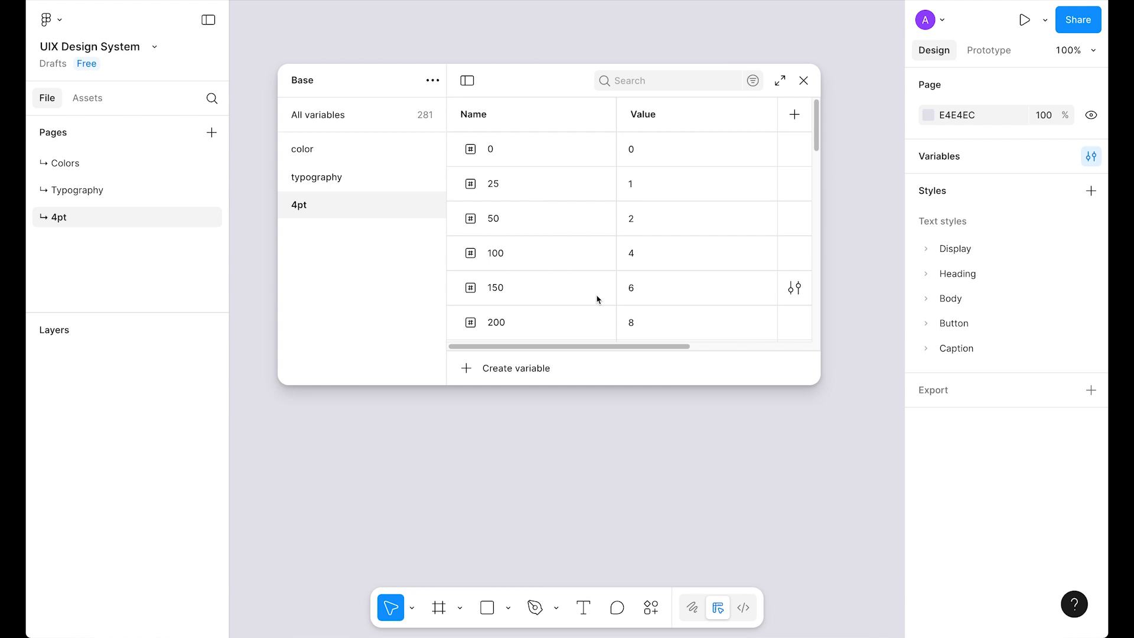
scroll(586, 207, "down", 10)
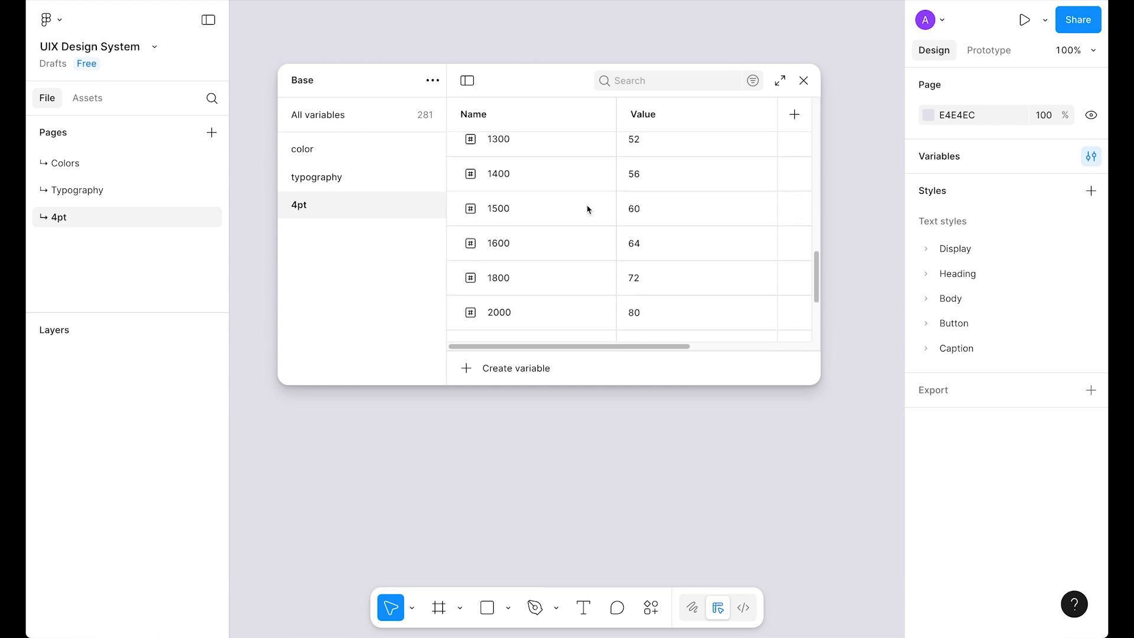
scroll(587, 208, "down", 3)
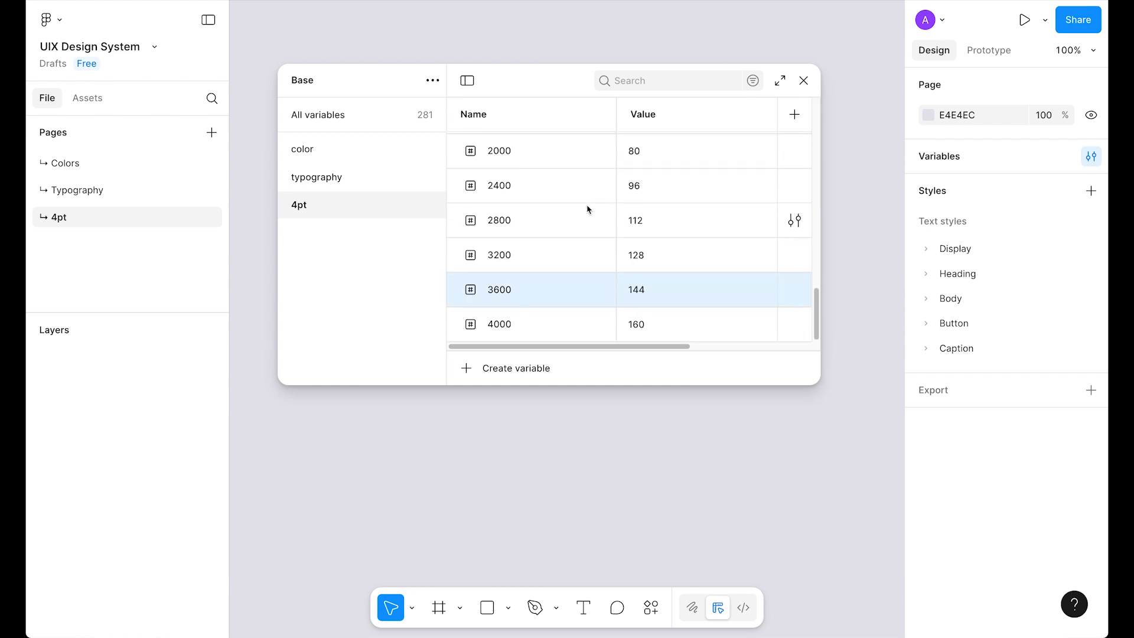
scroll(587, 208, "up", 5)
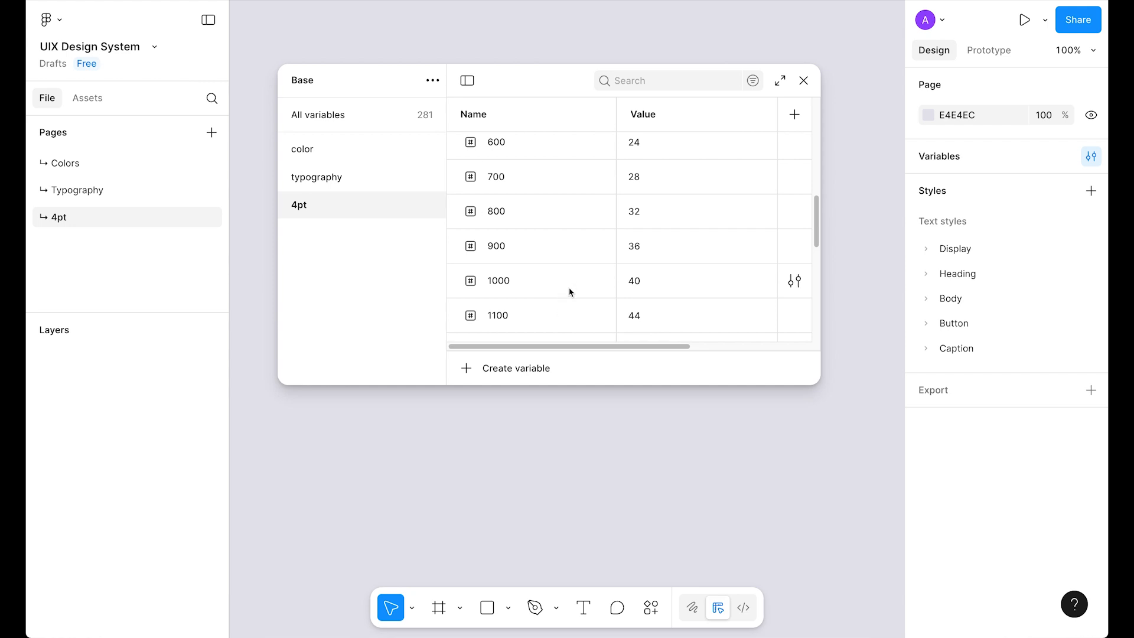
scroll(569, 292, "down", 5)
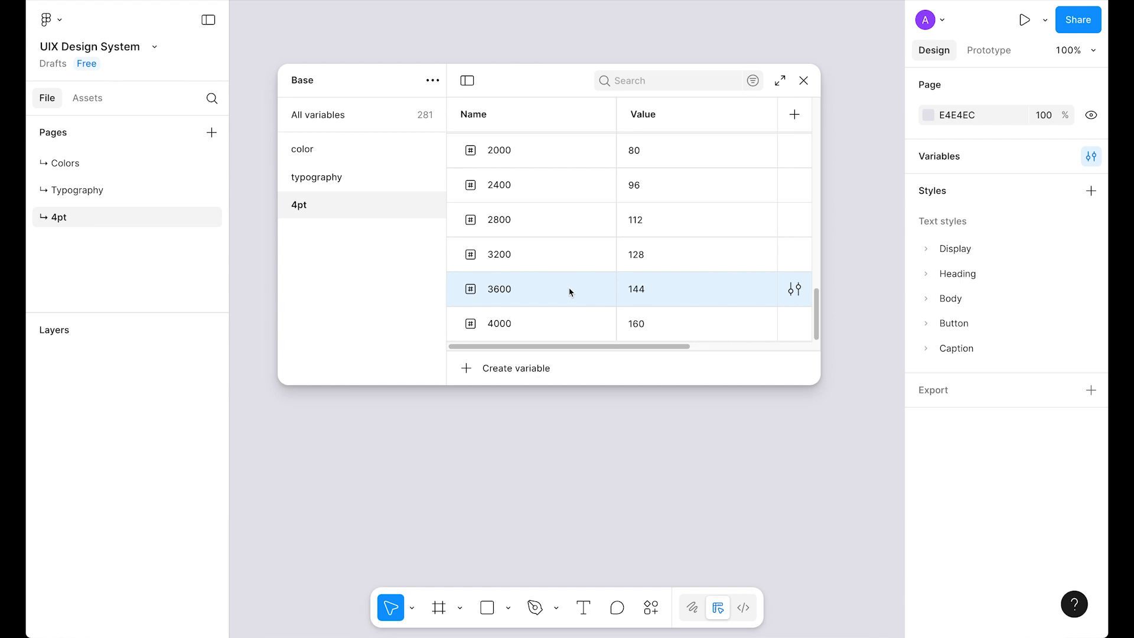
scroll(569, 291, "up", 10)
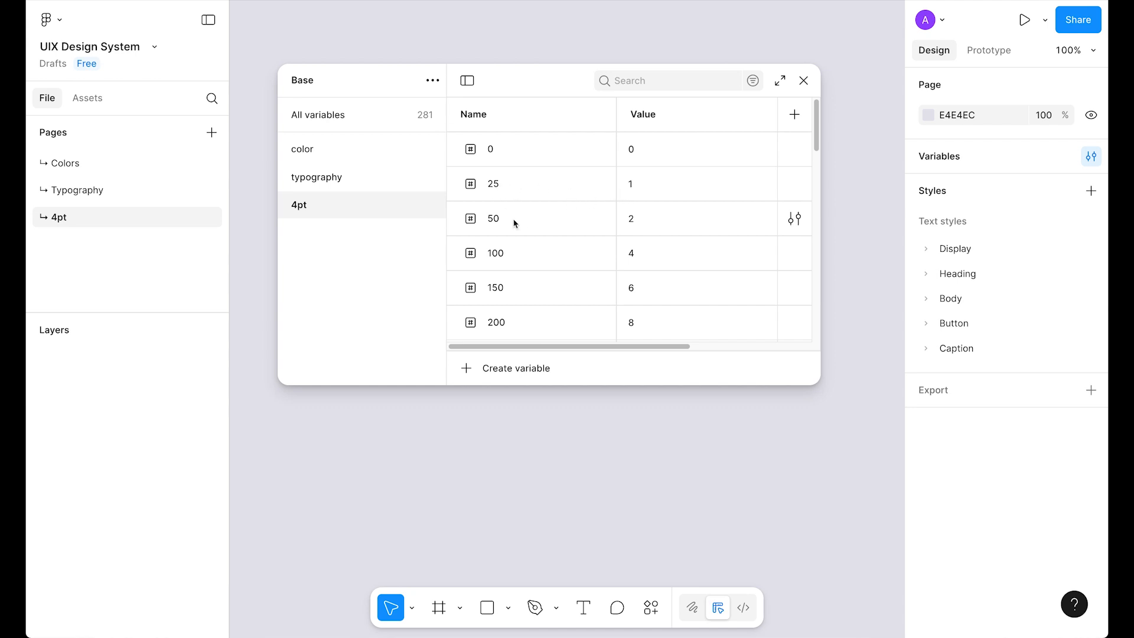
scroll(627, 235, "down", 3)
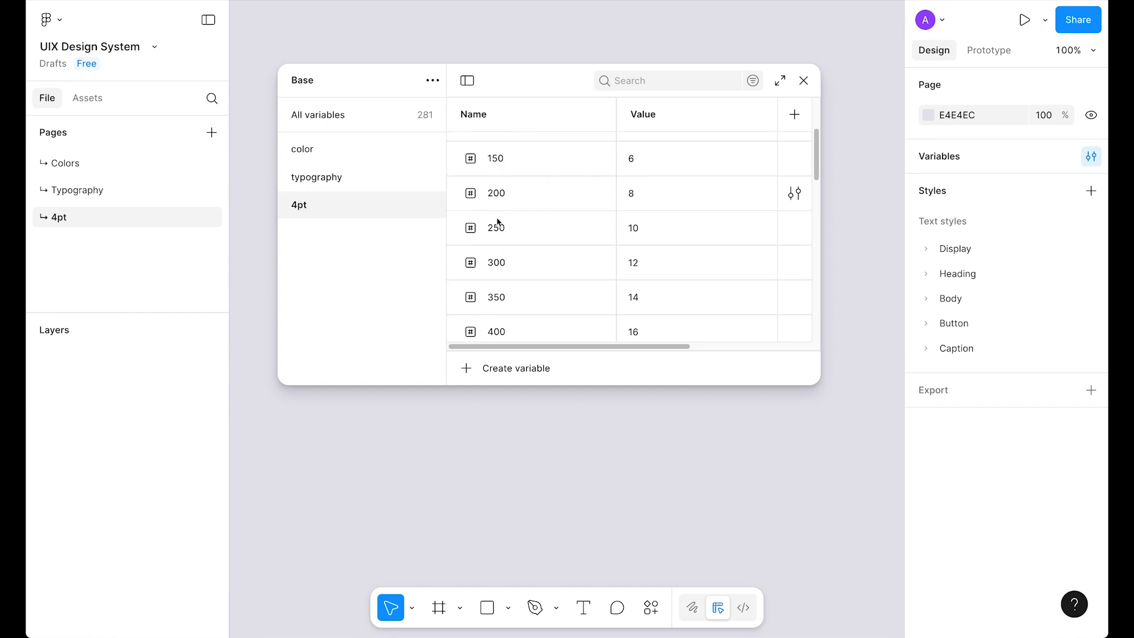
scroll(637, 236, "down", 10)
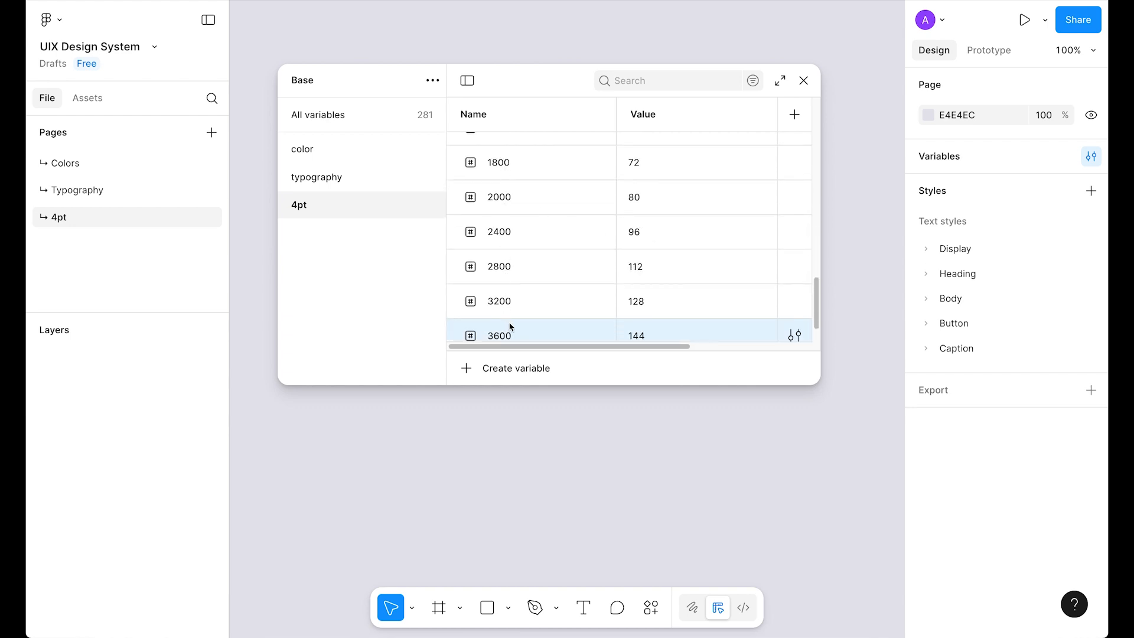
scroll(676, 200, "down", 2)
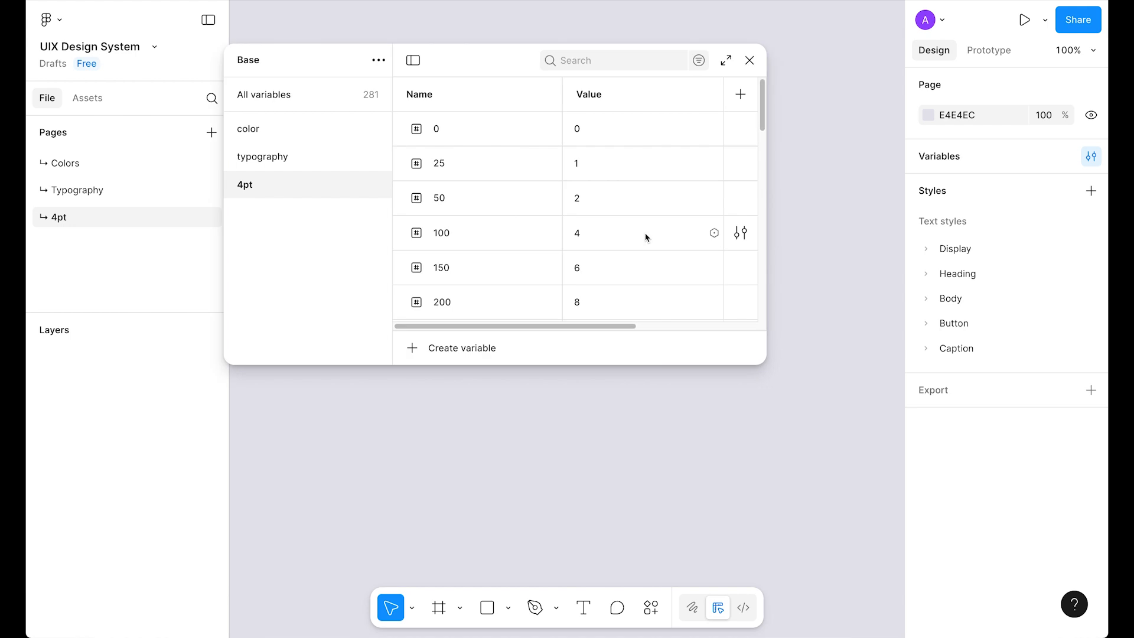
- Enlarge the variables window and select every variable in the 4pt group, from 0 through 4000
left_click(726, 59)
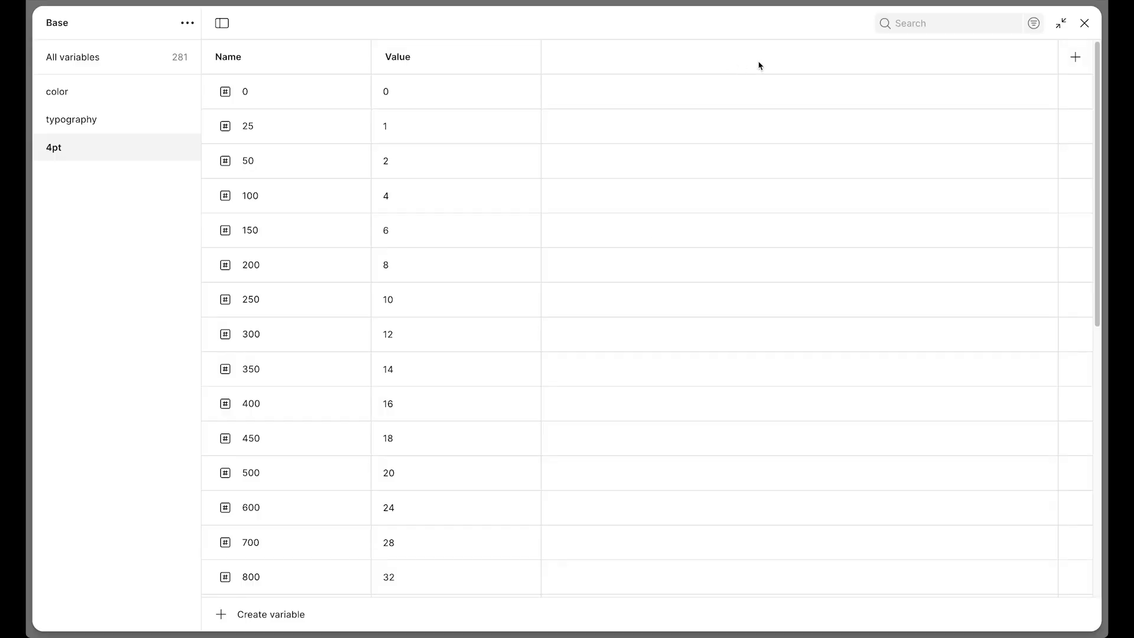
left_click(319, 96)
scroll(345, 148, "down", 10)
left_click(271, 581)
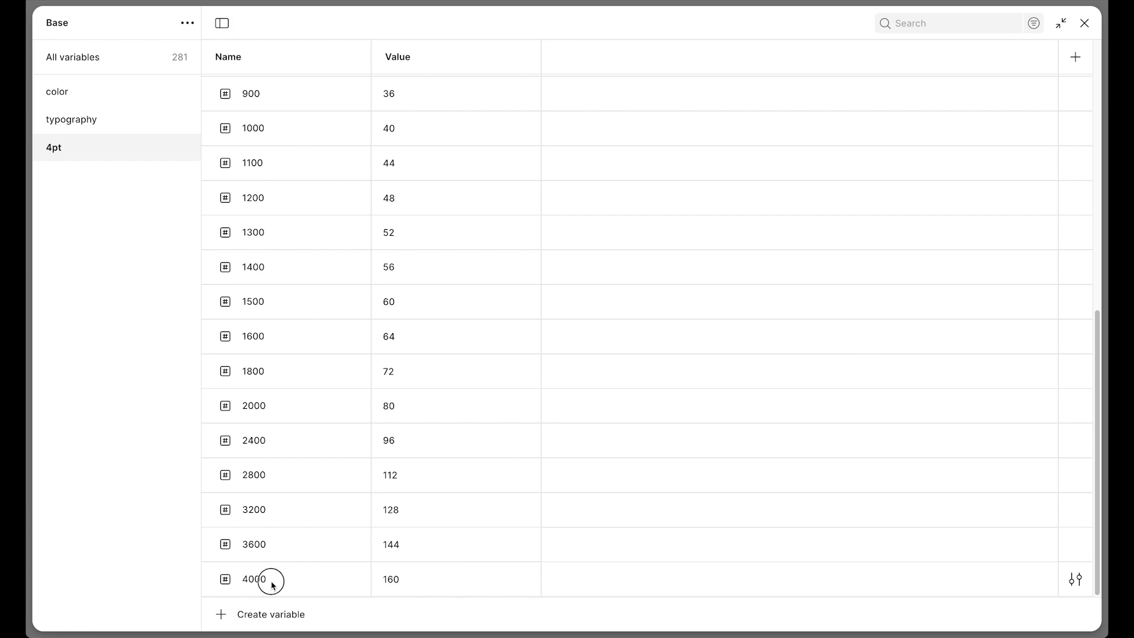
scroll(455, 362, "up", 10)
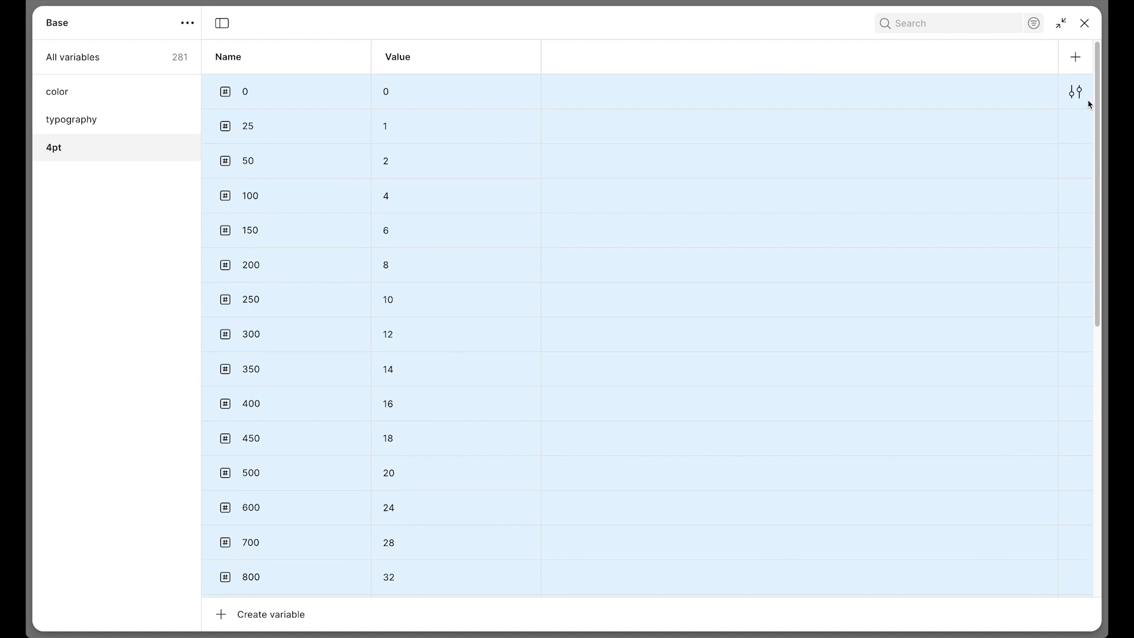
- Open the scope settings of the selected 4pt variables and disable showing them in all supported properties
left_click(1078, 94)
left_click_drag(982, 124, 711, 111)
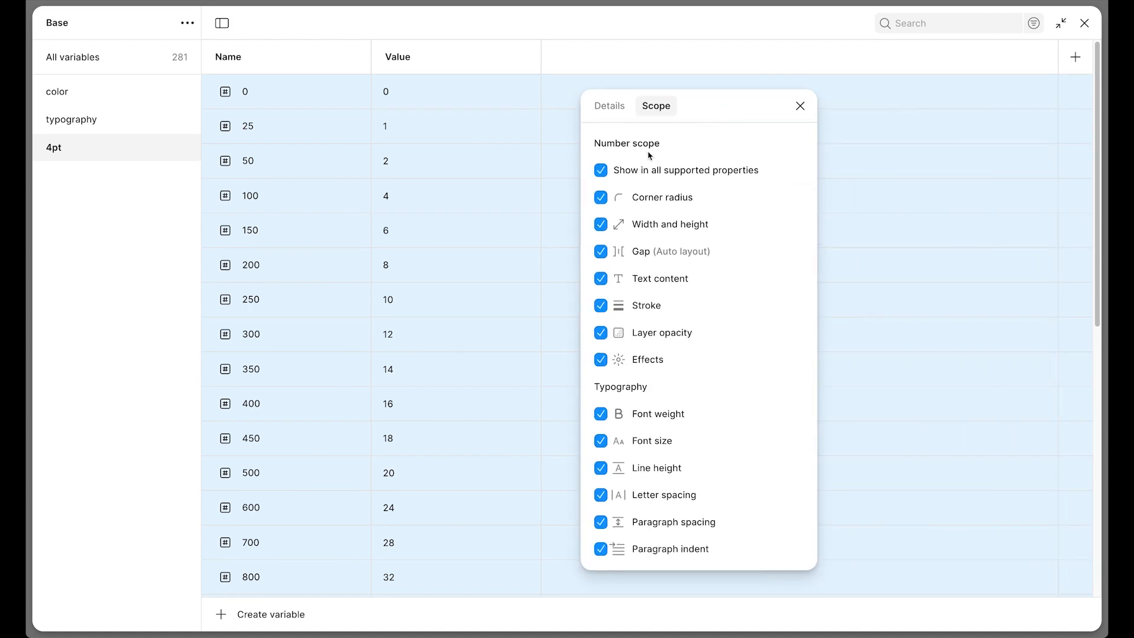
left_click(601, 171)
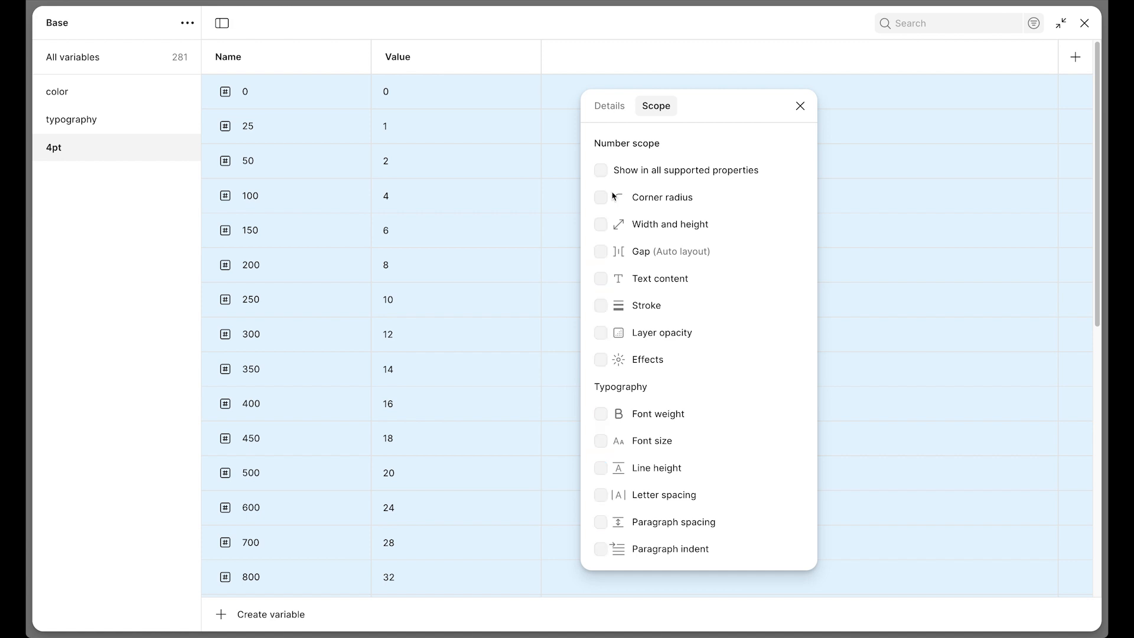
- Limit the scope of the selected 4pt variables to Width and height and Gap (Auto layout)
left_click(601, 225)
left_click(601, 252)
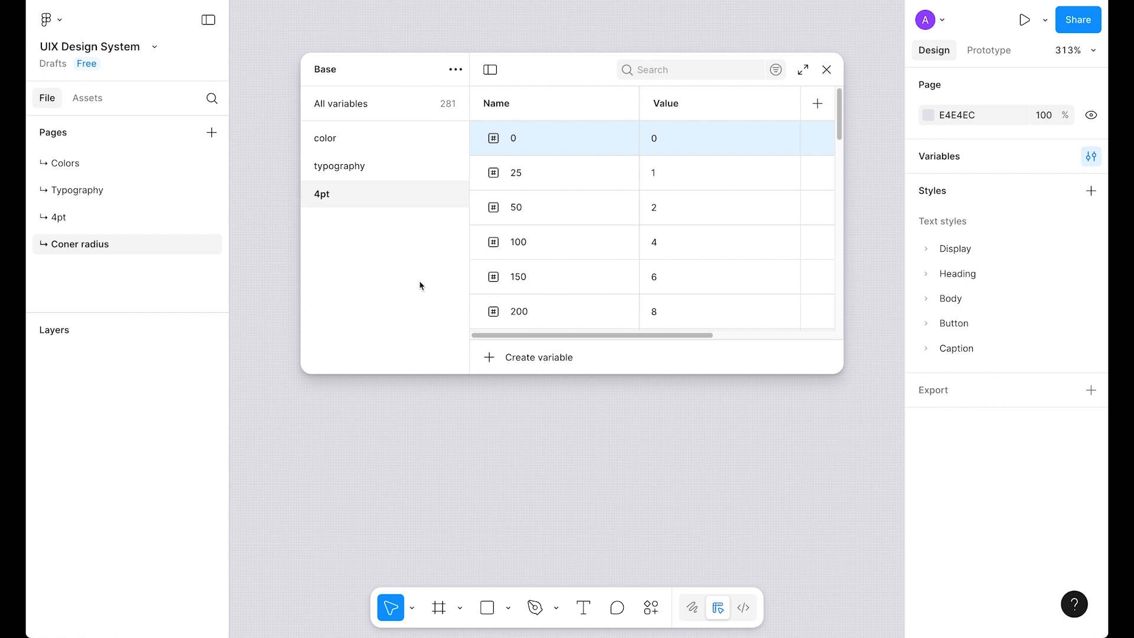
- Create a number variable named radius/0 in the Base collection and show the radius group
left_click(384, 109)
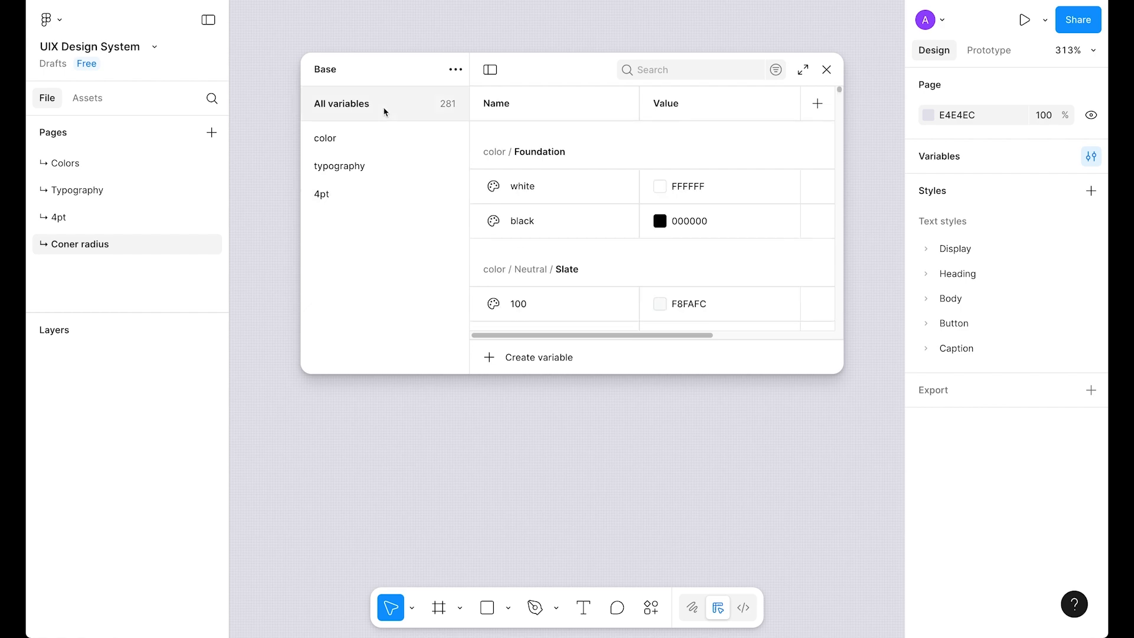
left_click(538, 357)
left_click(411, 331)
type("radius")
type("/")
type("0")
key("Return")
left_click(367, 230)
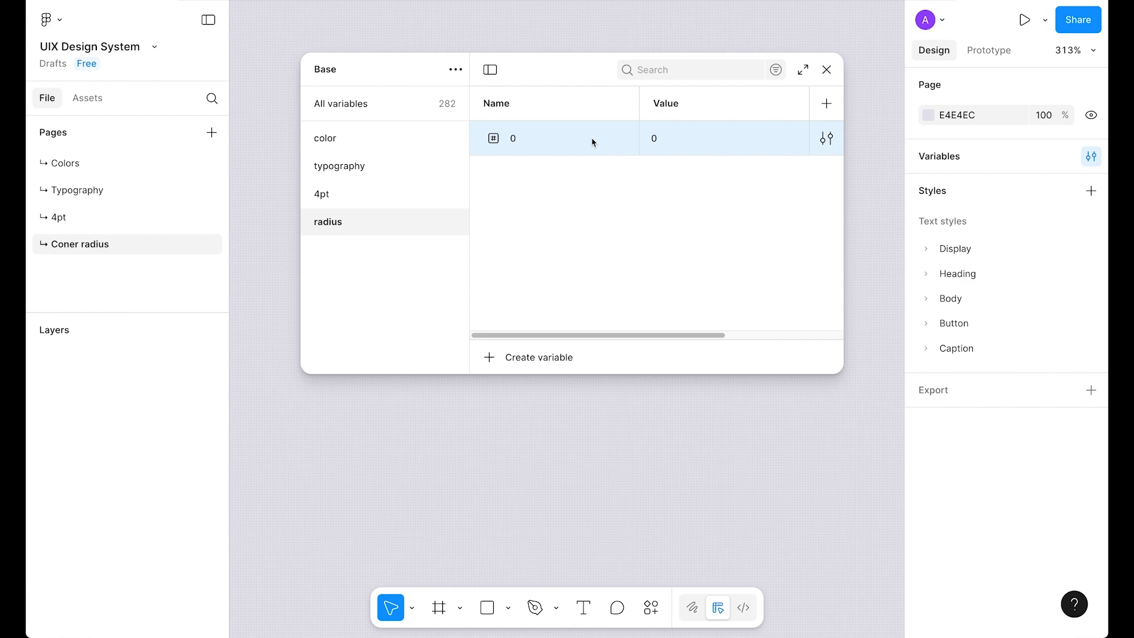
- Duplicate the radius variable 0 to add a variable named 2 with value 2
left_click(555, 147)
key("ctrl+d")
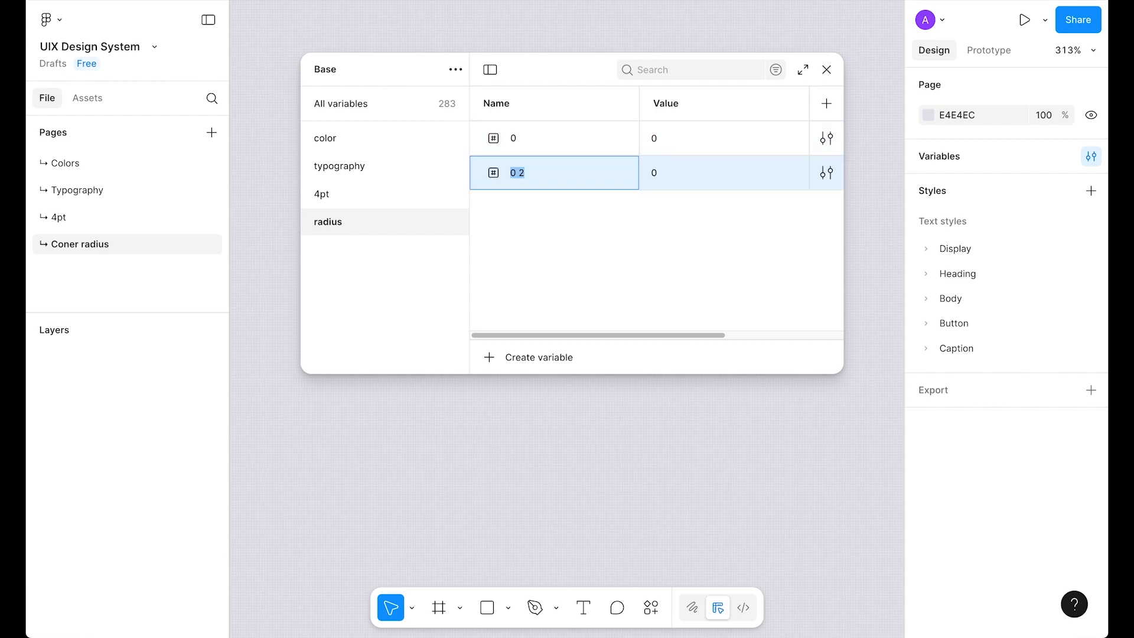
type("2")
key("Tab")
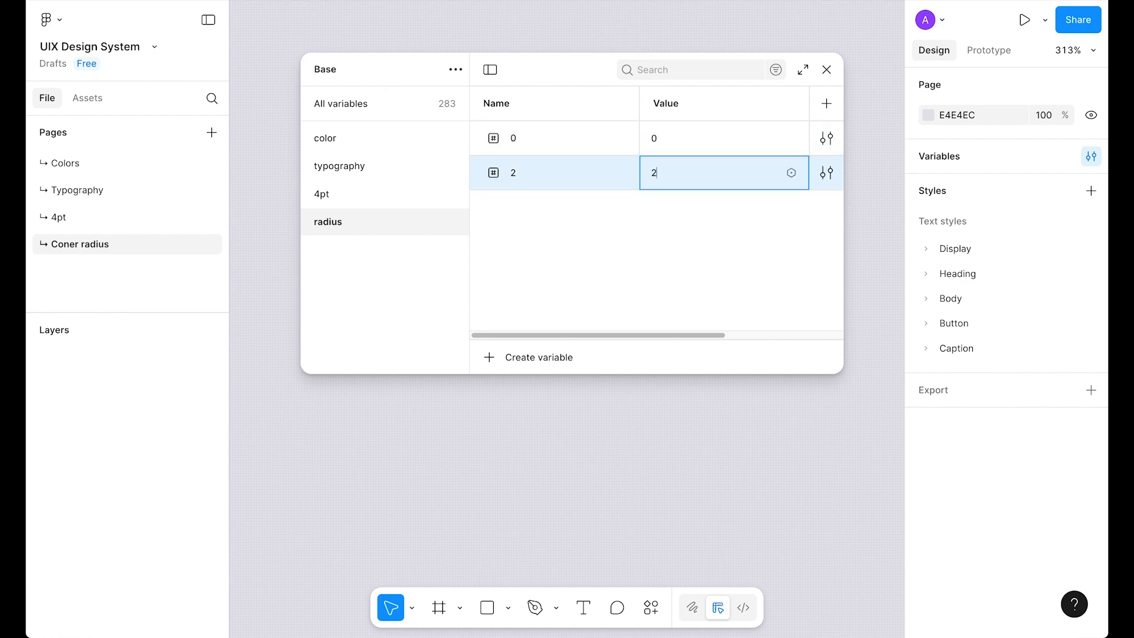
type("2")
key("Return")
- Duplicate the last radius variable to add 4 with value 4 and 6 with value 6
key("ctrl+d")
type("4")
key("Tab")
type("4")
key("Return")
key("ctrl+d")
type("6")
key("Tab")
type("6")
key("Return")
- Duplicate the last radius variable to add 8 with value 8 and 12 with value 12
key("ctrl+d")
type("8")
key("Tab")
type("8")
key("Return")
key("ctrl+d")
type("12")
key("Tab")
type("12")
key("Return")
- Duplicate the last radius variable to add 16 with value 16 and 20 with value 20
key("ctrl+d")
type("16")
key("Tab")
type("16")
key("Return")
key("ctrl+d")
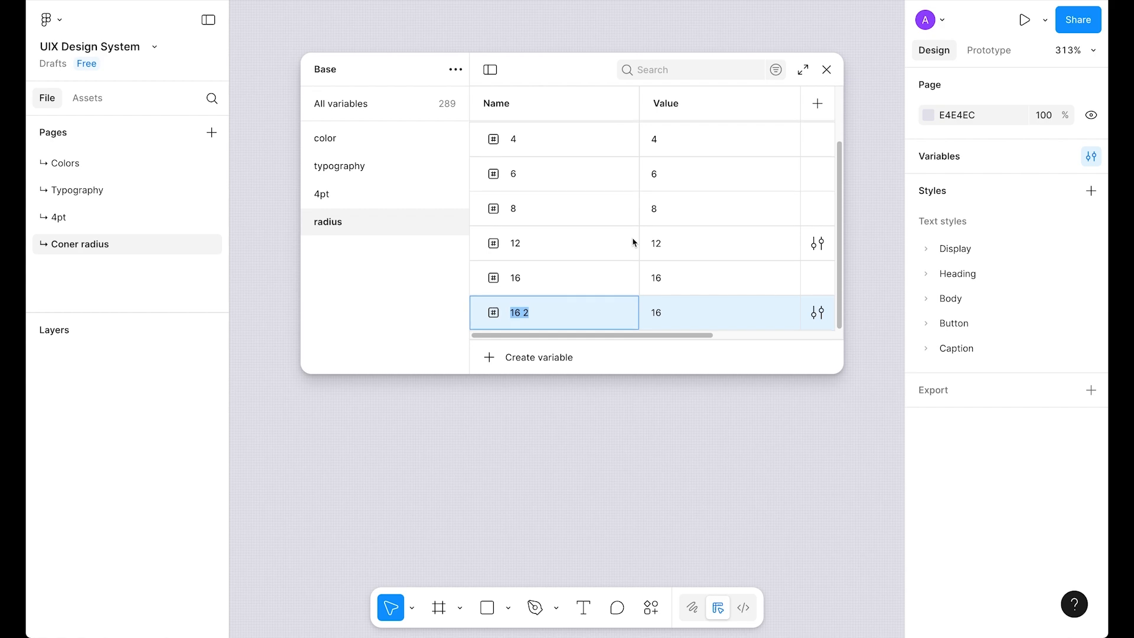
type("20")
key("Tab")
type("20")
key("Return")
- Duplicate the radius variable 20 twice to add 24 with value 24 and 32 with value 32
key("ctrl+d")
type("24")
key("Return")
key("ctrl+d")
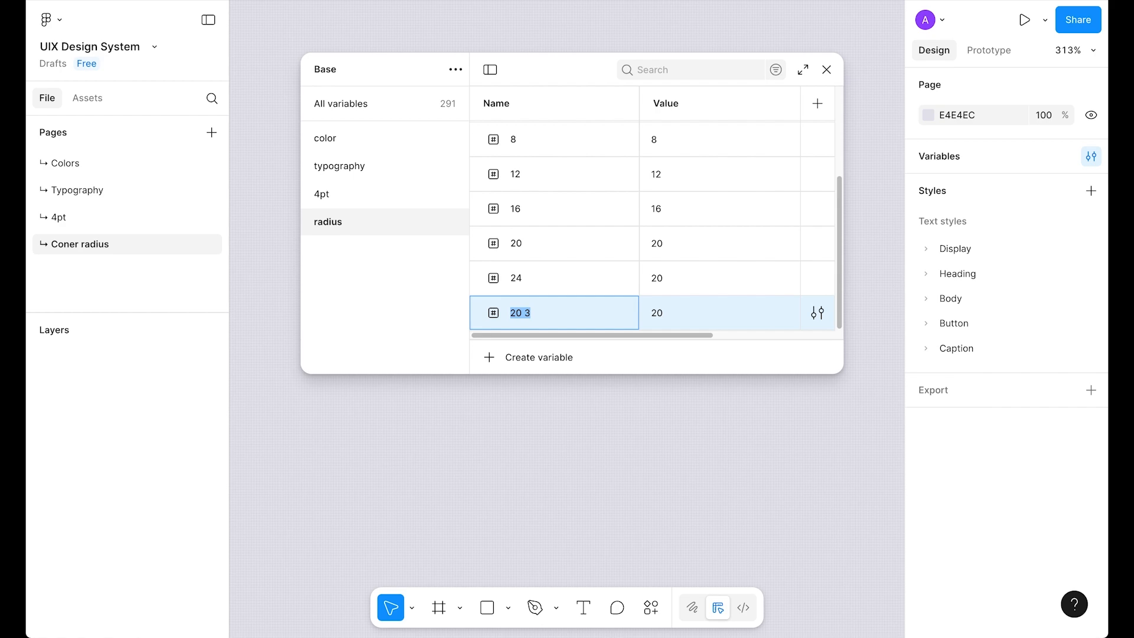
left_click(654, 282)
type("24")
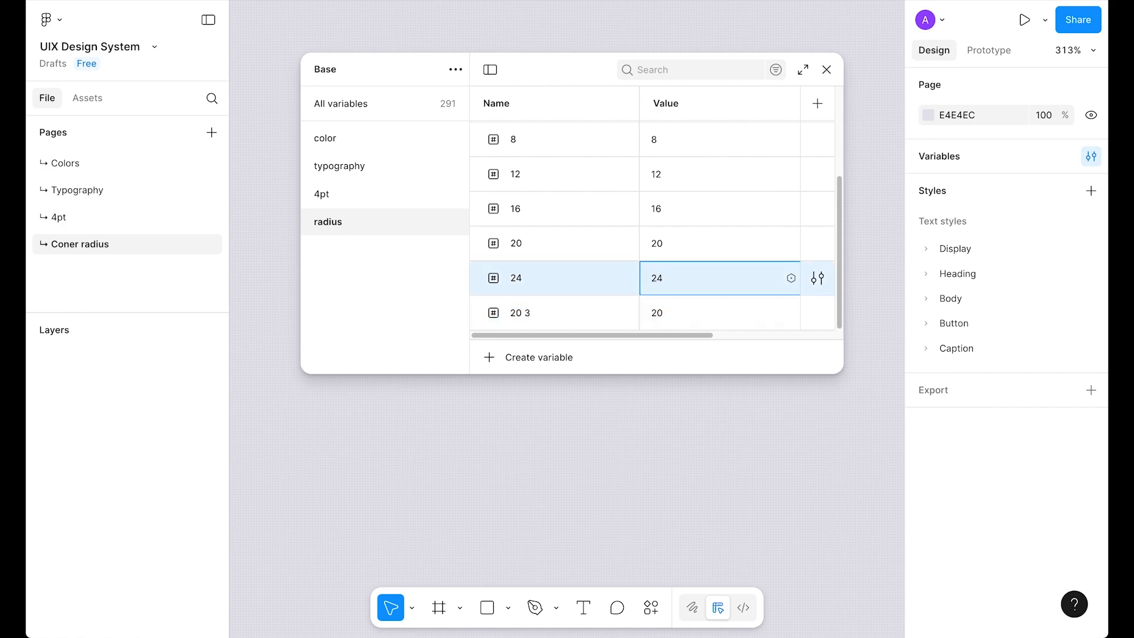
key("Tab")
type("32")
key("Tab")
type("32")
- Add the radius variables 40 with value 40 and full with value 9999
key("Tab")
type("40")
key("Tab")
type("40")
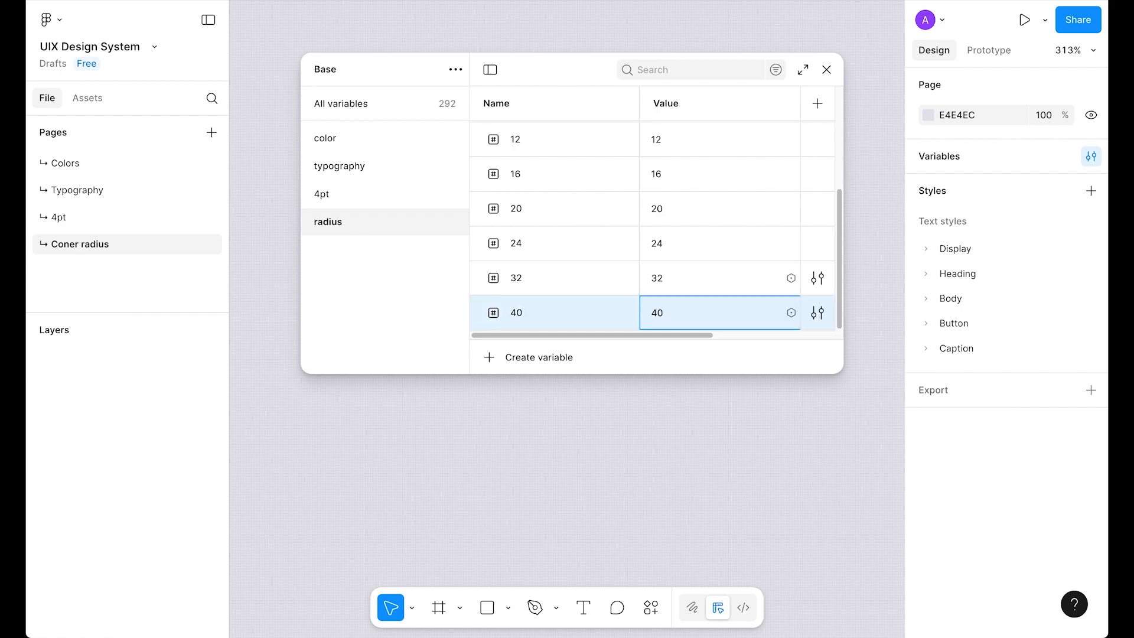
key("Tab")
type("full")
key("Tab")
type("9999")
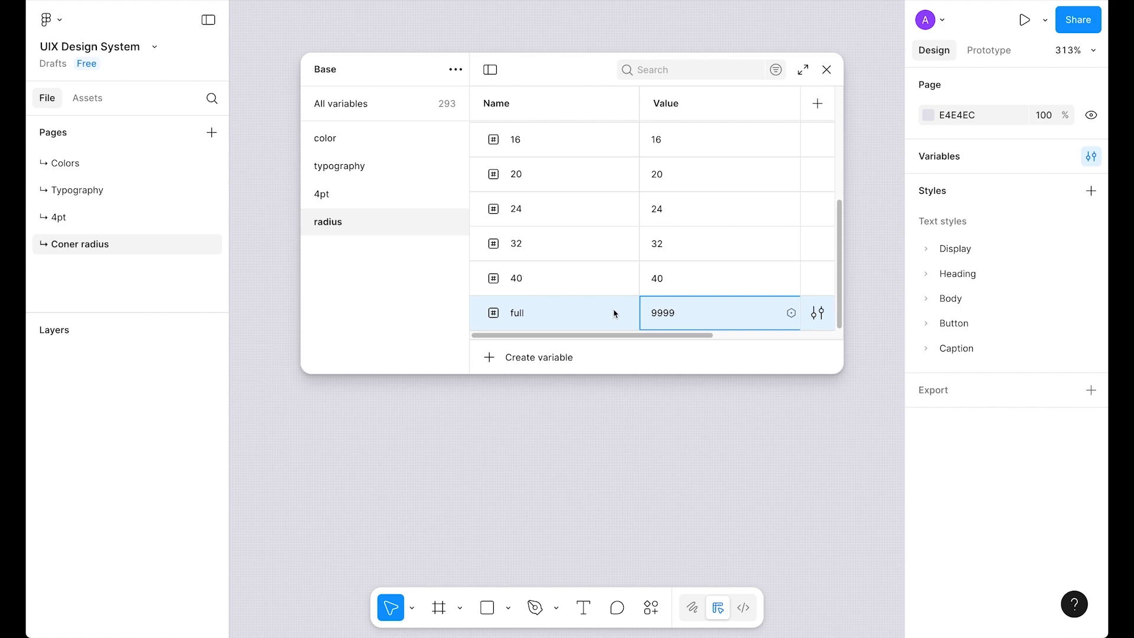
- Select every variable in the radius group and limit their scope to Corner radius only
left_click(589, 310)
scroll(588, 309, "up", 5)
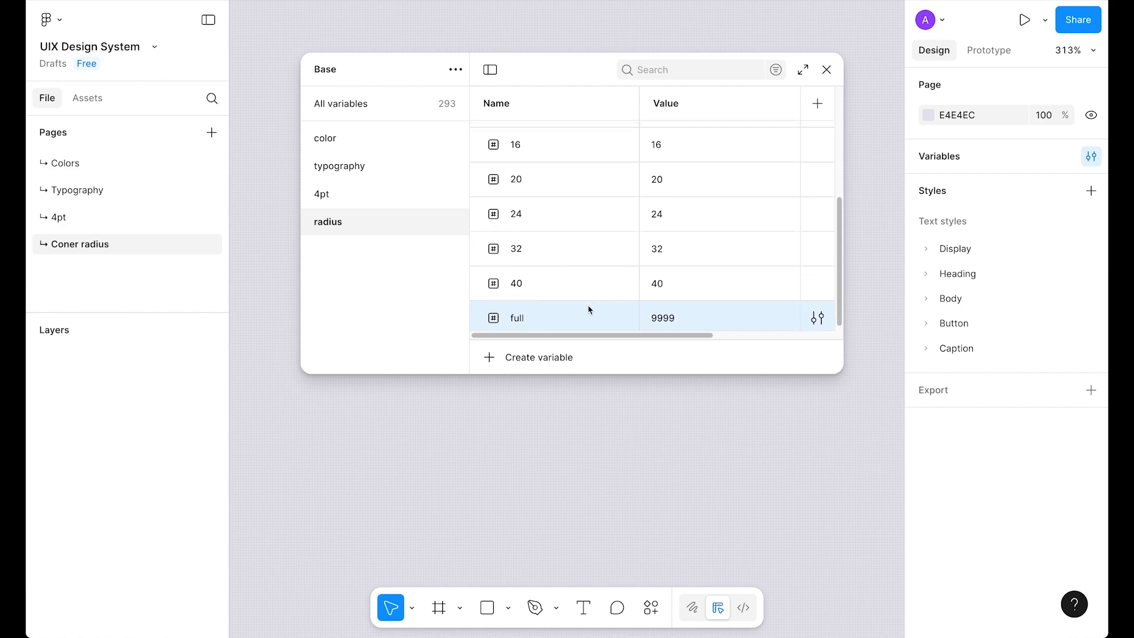
key("ctrl+a")
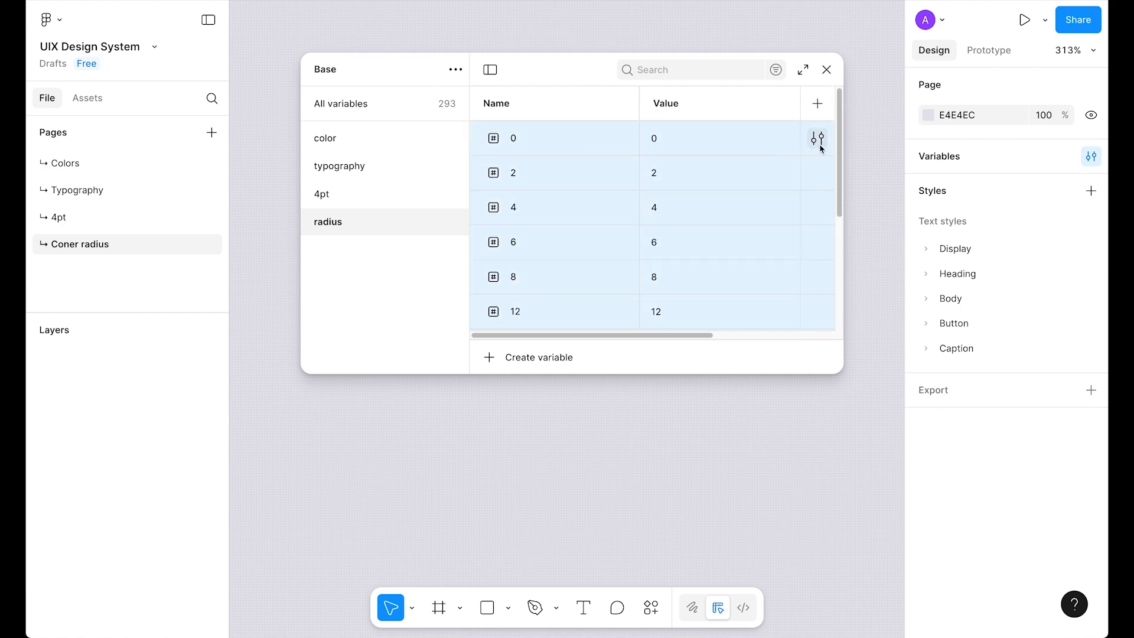
left_click(817, 138)
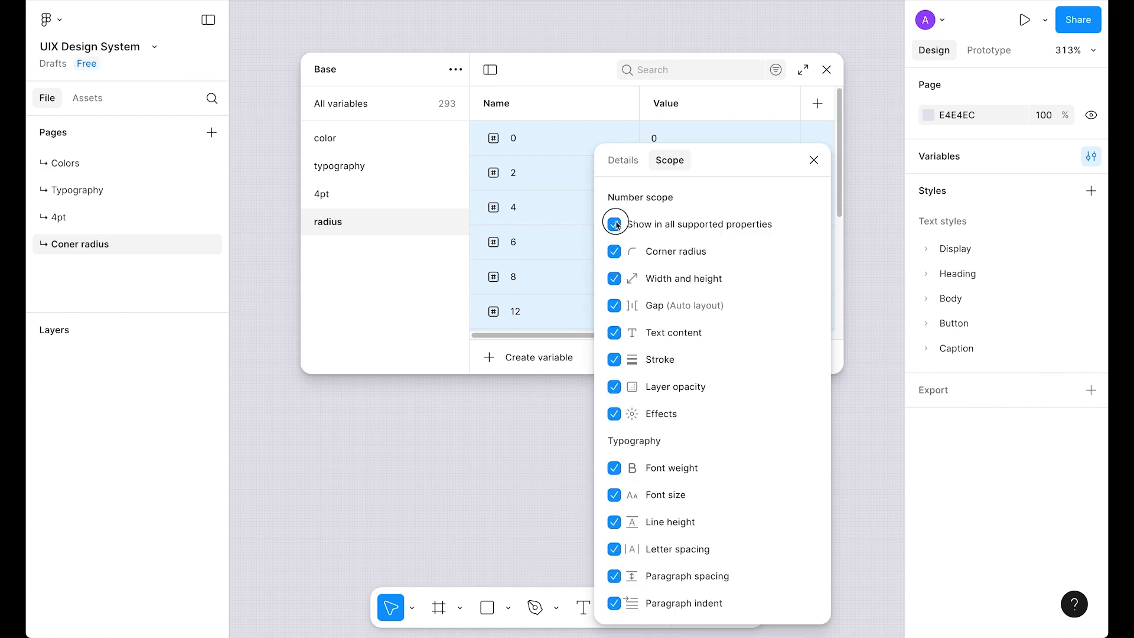
left_click(615, 224)
left_click(614, 252)
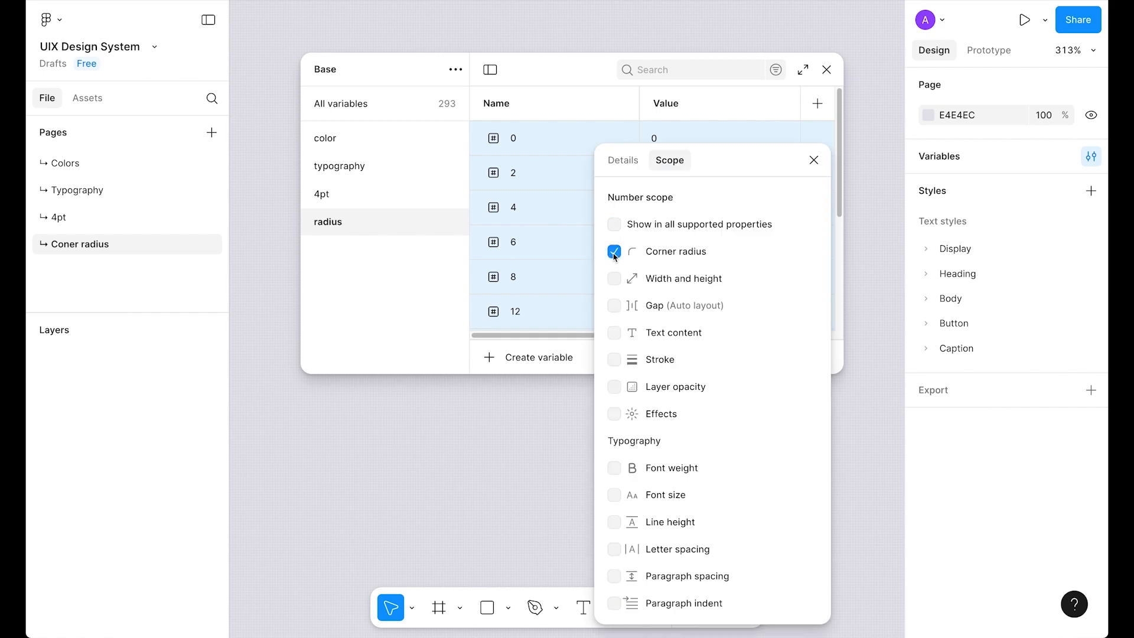
left_click(813, 160)
- Place a 100 × 100 rectangle on the empty Coner radius page and position it in view
scroll(554, 202, "down", 4)
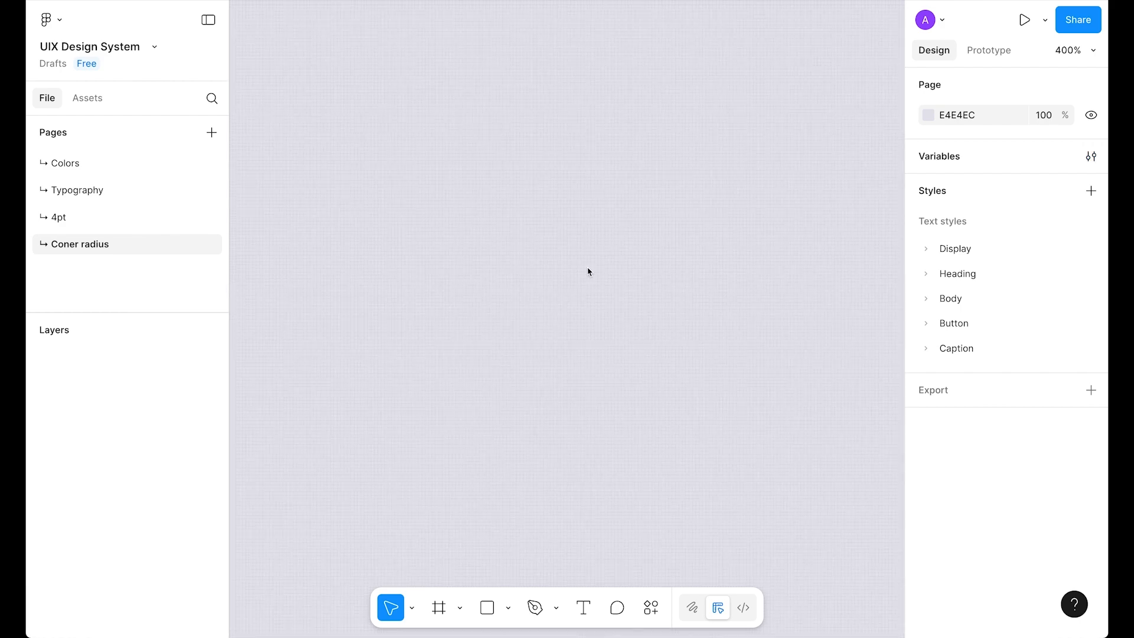
key("r")
left_click(547, 201)
left_click_drag(577, 248, 597, 314)
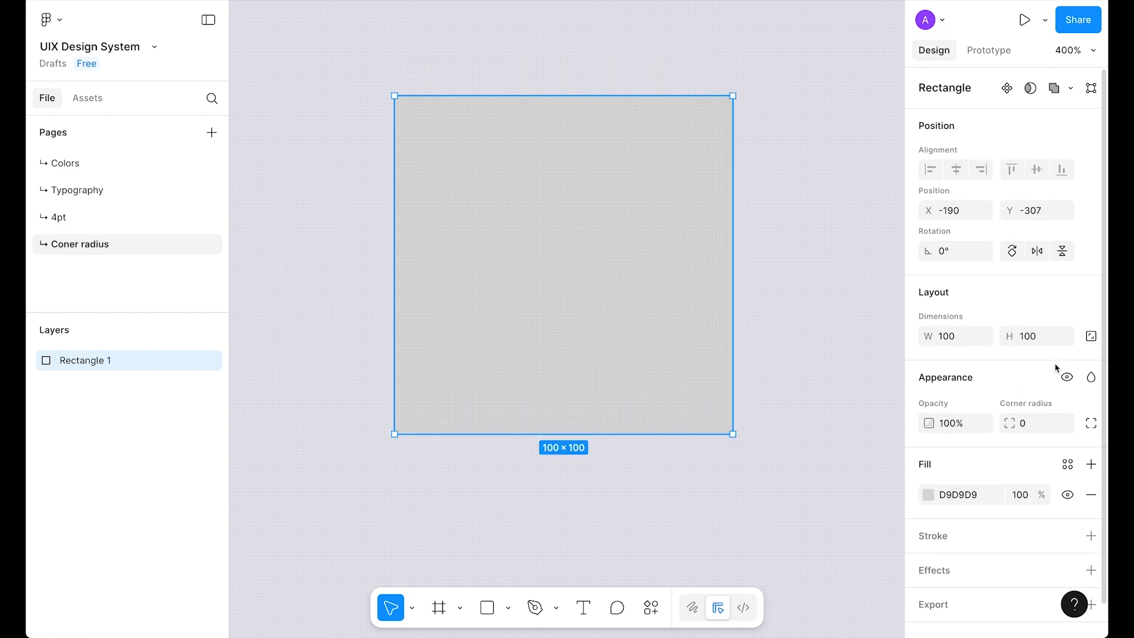
- Lock the rectangle's aspect ratio, apply the 4pt variable with value 64 to its height, and reposition it
left_click(1090, 336)
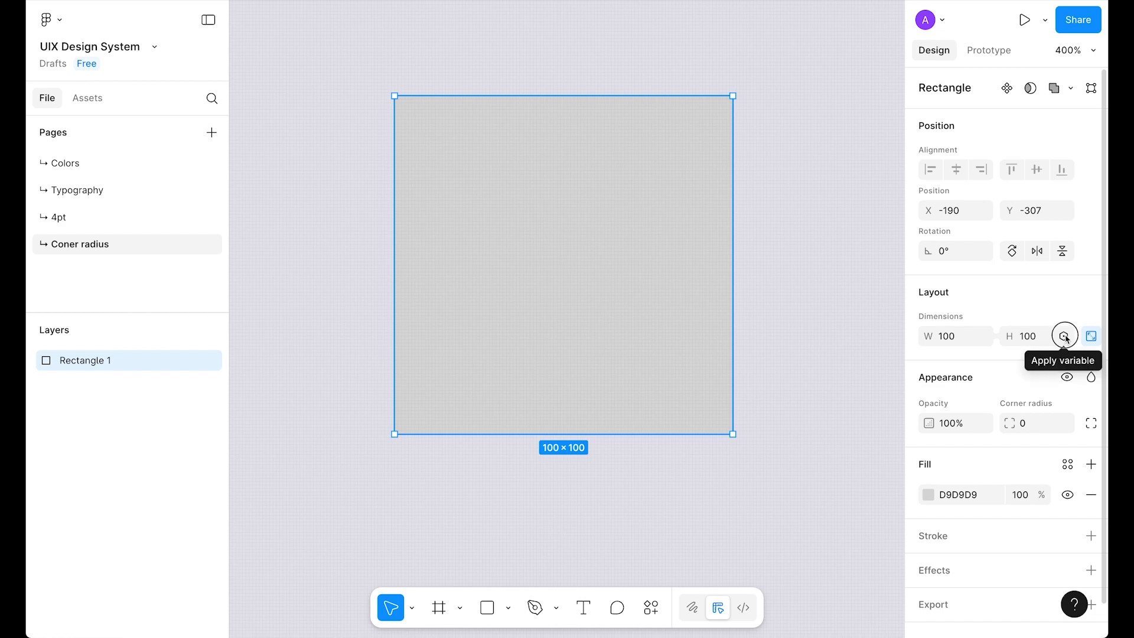
left_click(1064, 337)
scroll(976, 506, "down", 2)
scroll(976, 506, "down", 10)
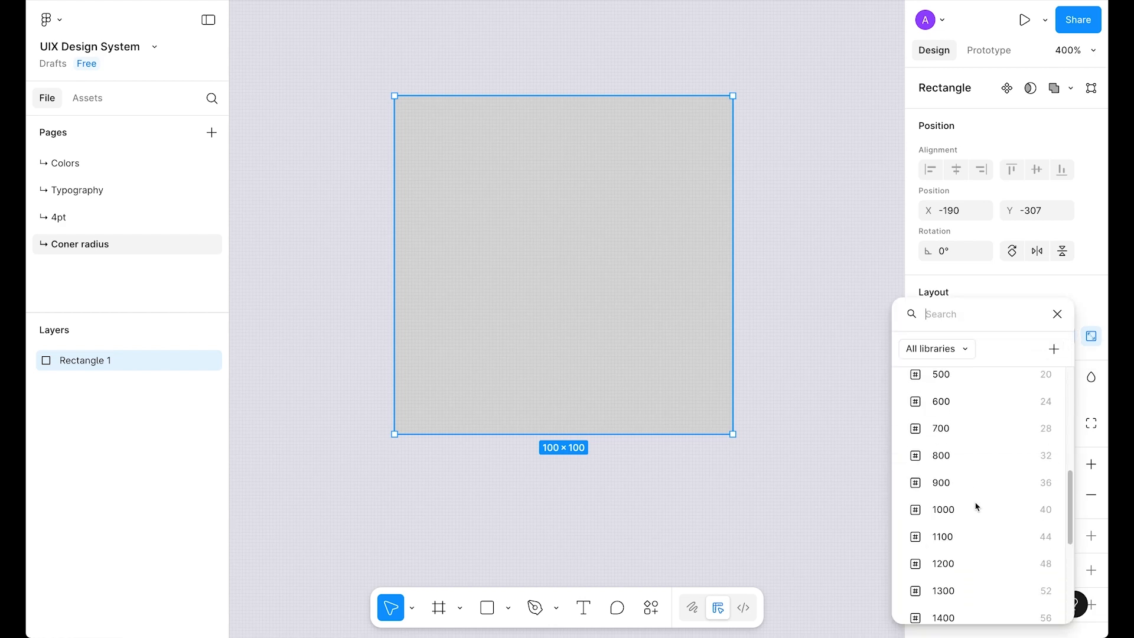
left_click(1000, 487)
left_click_drag(536, 190, 613, 258)
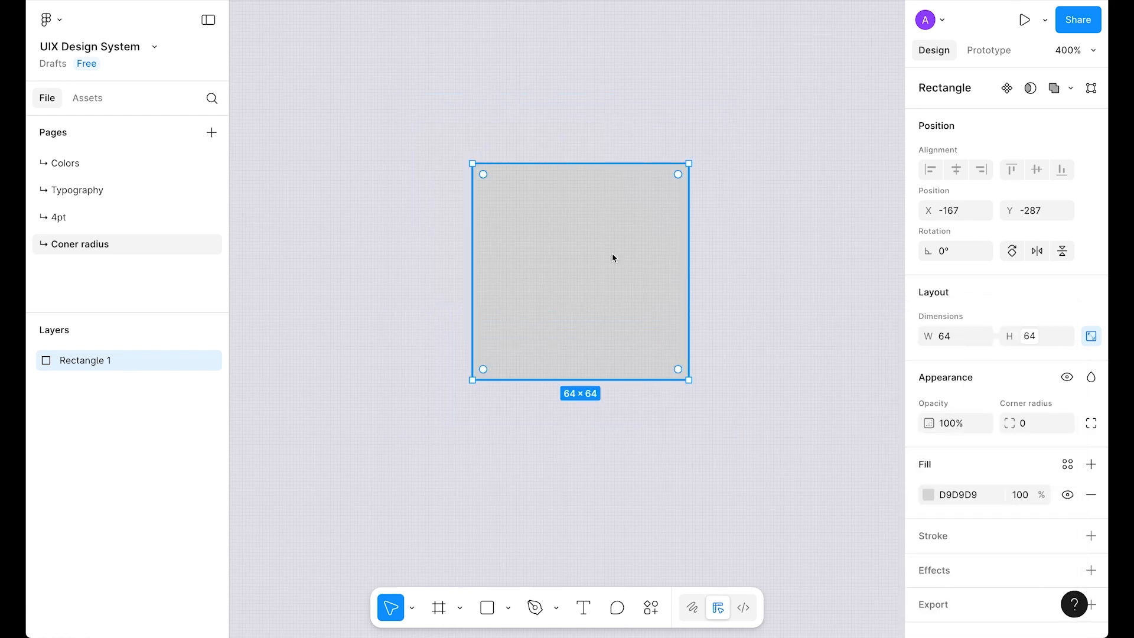
- Switch the square's height to the 4pt variable 500
left_click(1030, 336)
scroll(991, 479, "up", 10)
scroll(963, 473, "down", 5)
scroll(955, 456, "up", 5)
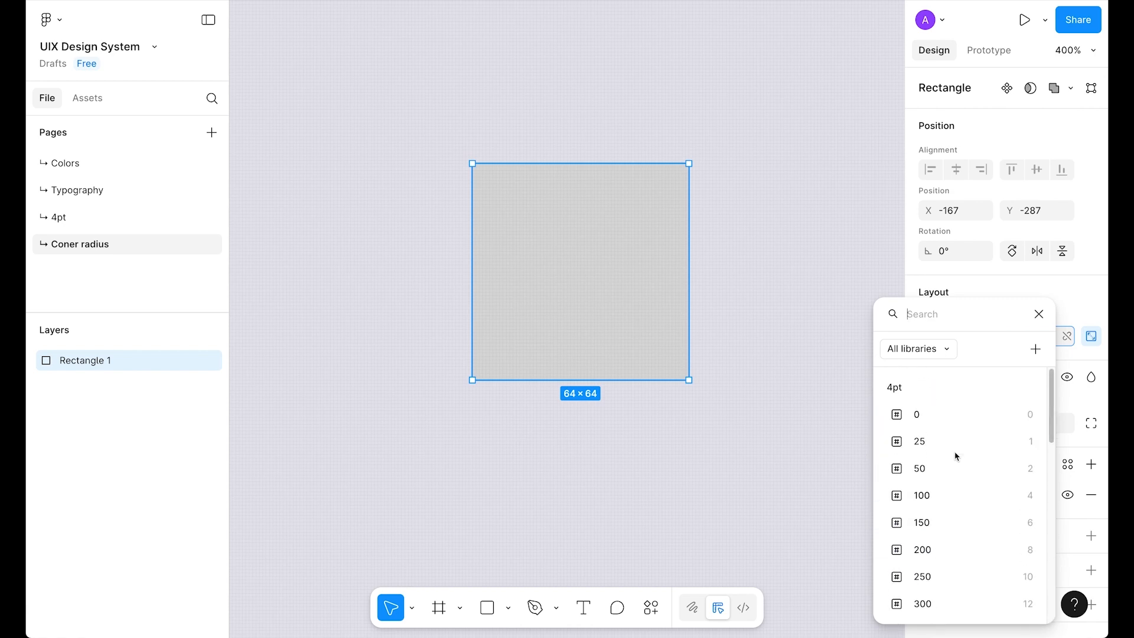
scroll(956, 461, "down", 3)
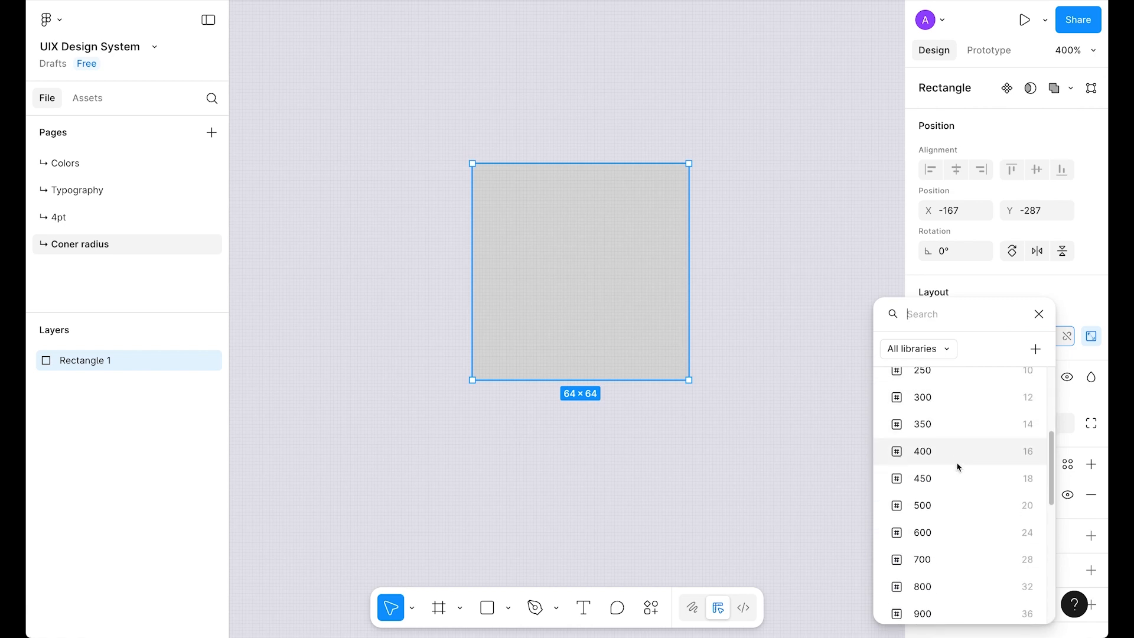
left_click(958, 511)
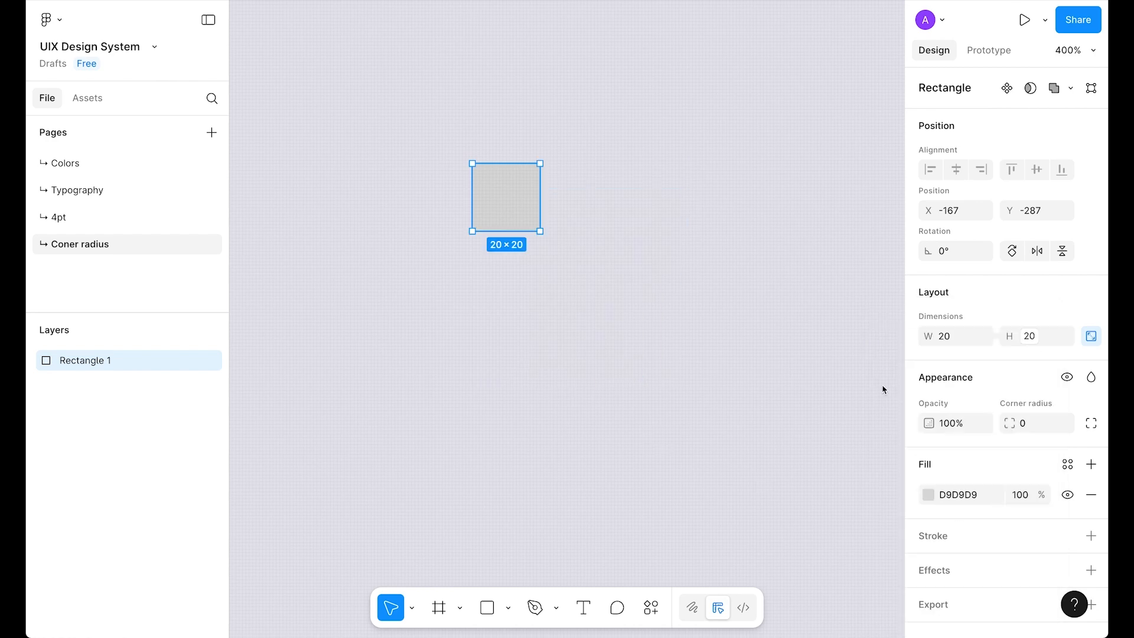
- Switch the square's height to the 4pt variable 2000
left_click(1032, 340)
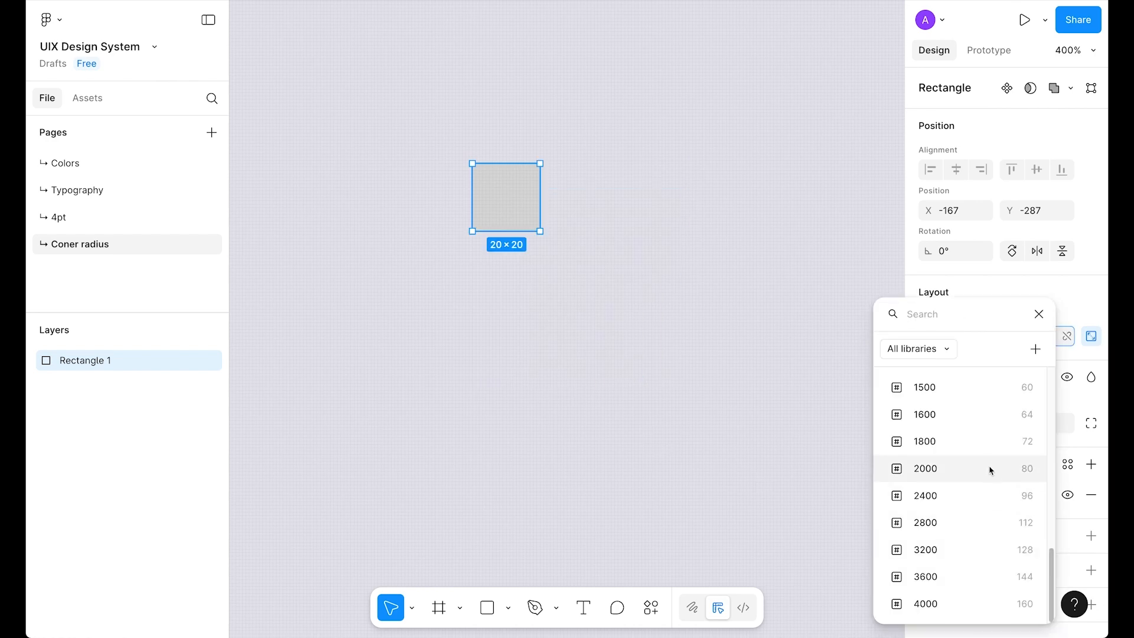
left_click(969, 472)
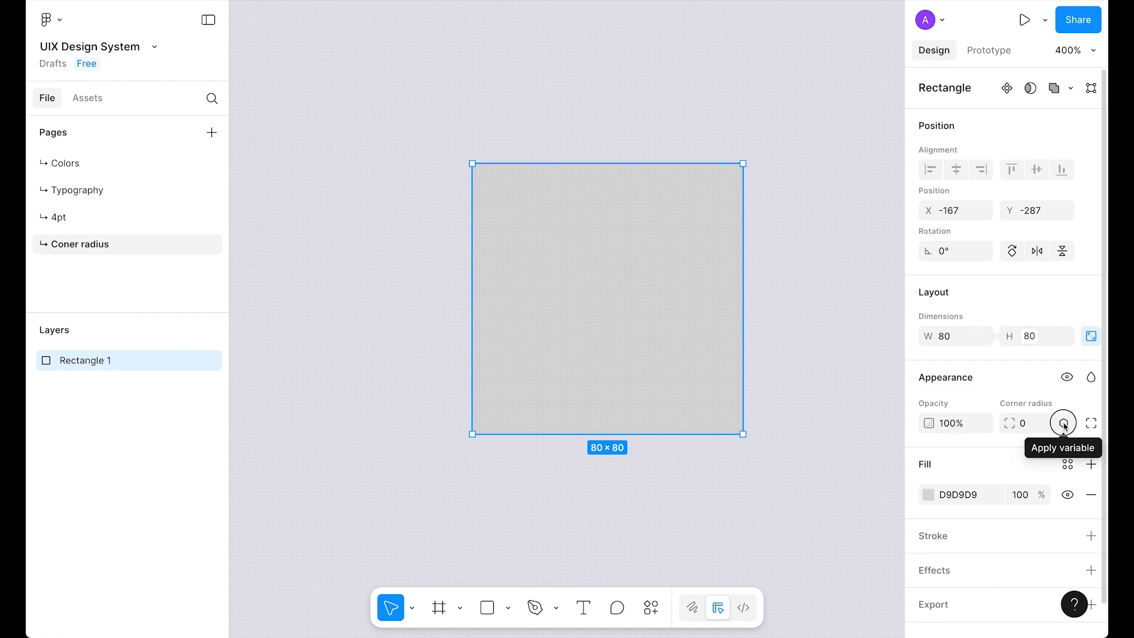
- Apply the radius variable 32 to the square's corner radius and switch it to 24
left_click(1063, 424)
scroll(1018, 472, "down", 3)
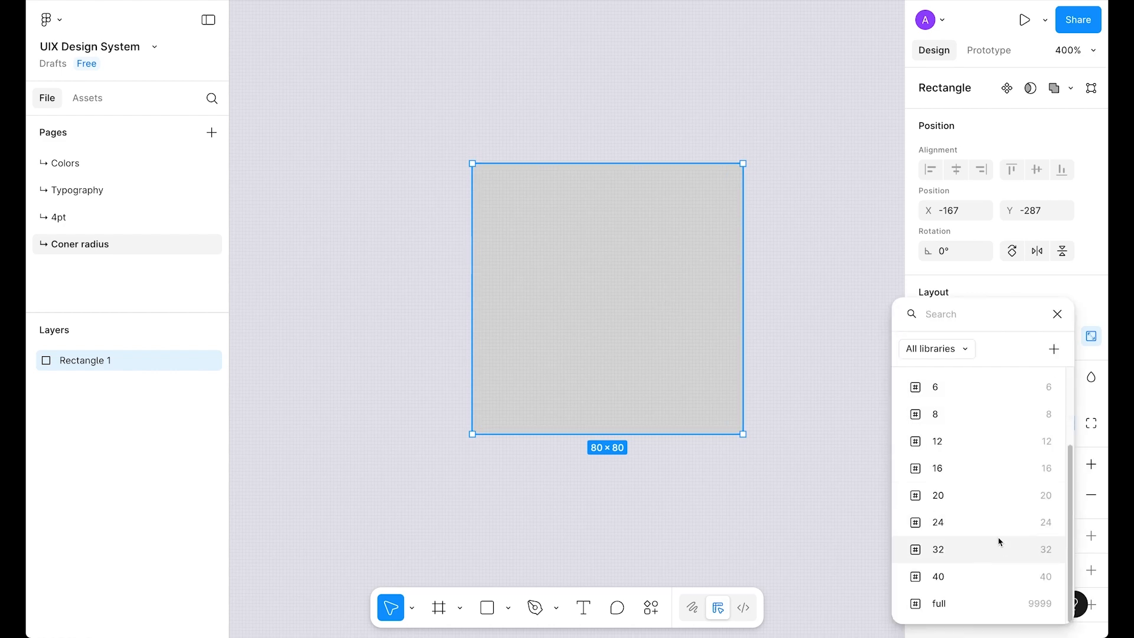
left_click(951, 552)
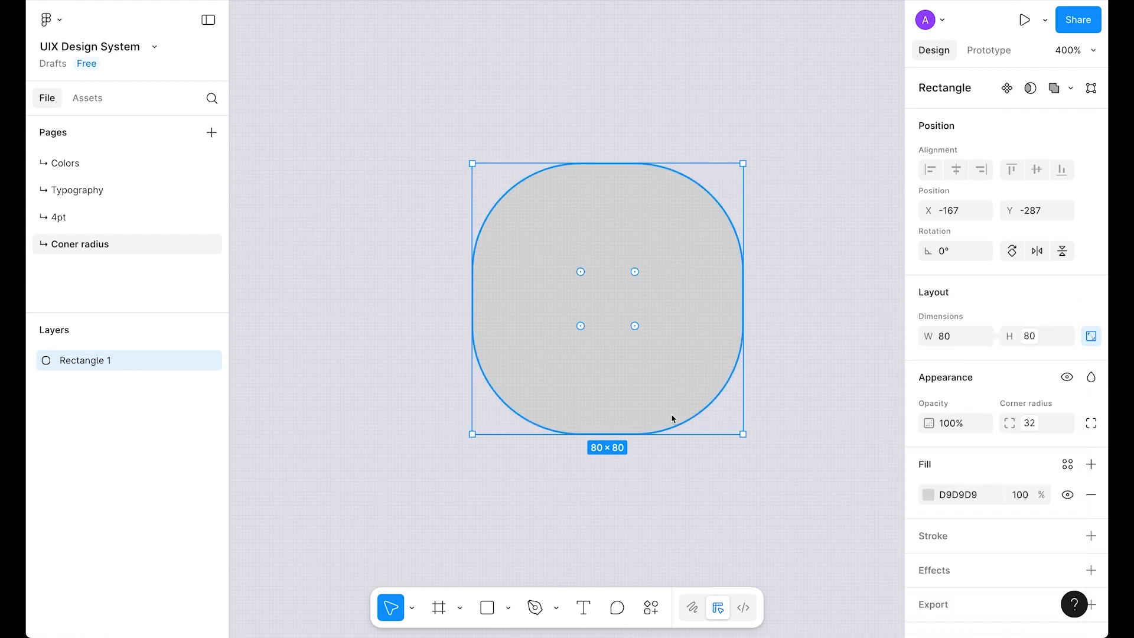
left_click(1030, 423)
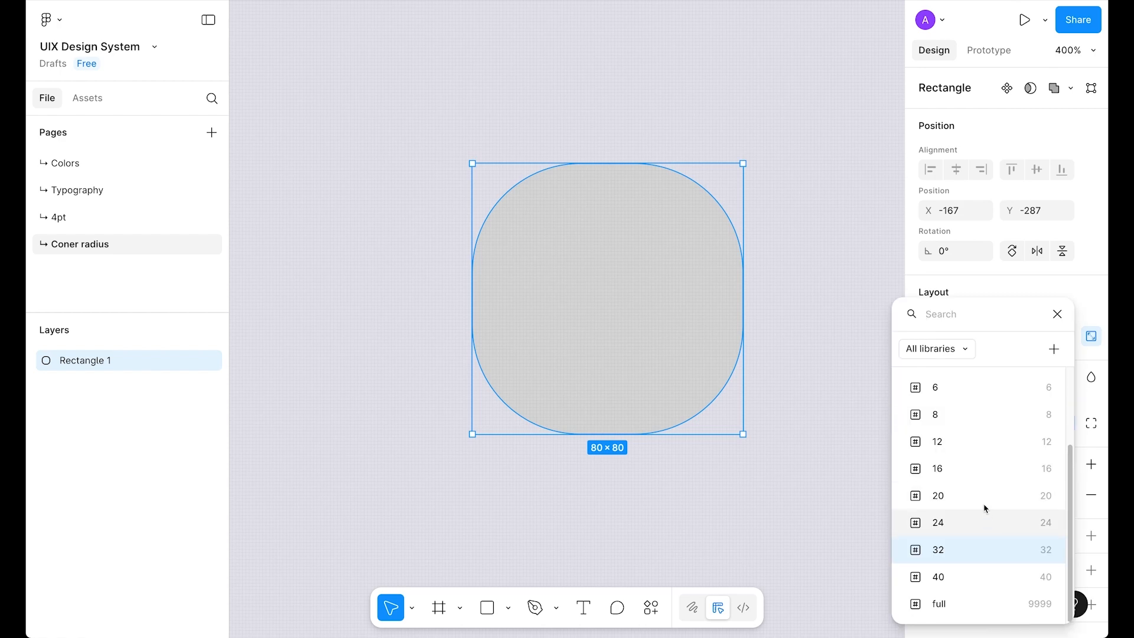
left_click(985, 522)
- Set the square's corner radius to the radius variable 20 and reposition the square on the canvas
left_click(1032, 429)
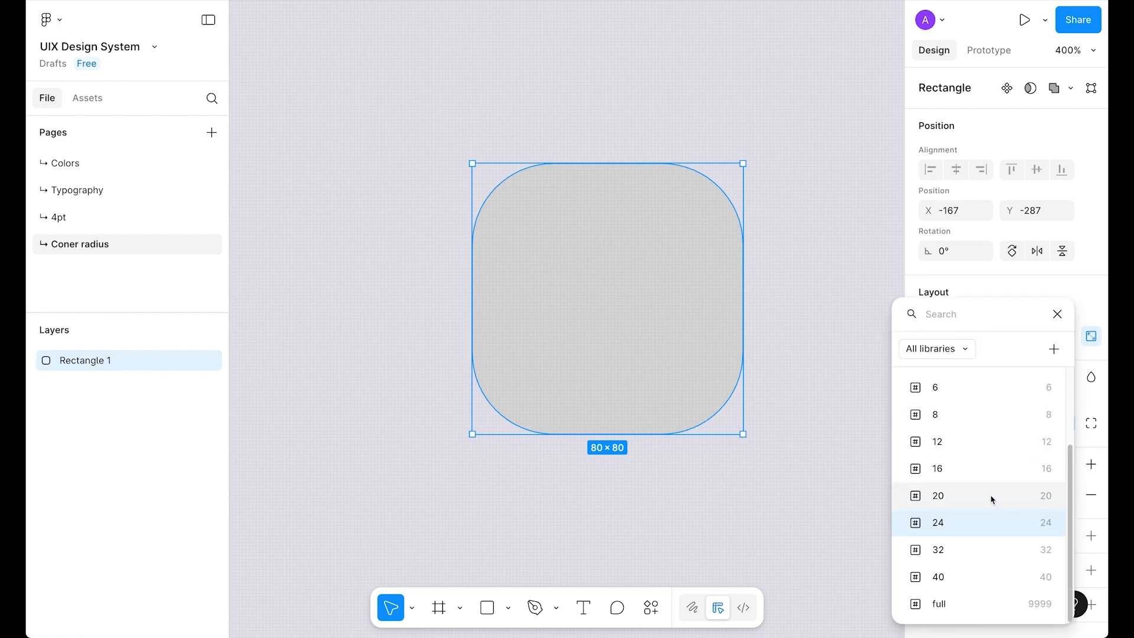
left_click(975, 496)
left_click(812, 226)
left_click_drag(688, 360, 626, 303)
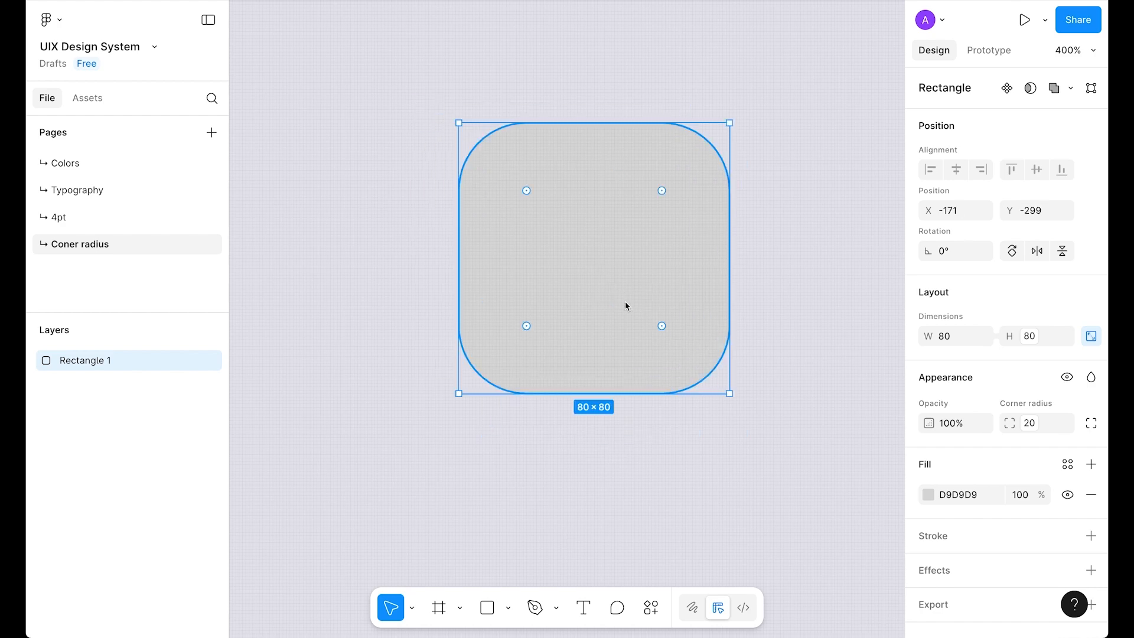
- Fill the rounded square with the sixth color/System/Lime shade from the library and reposition it
left_click(1068, 466)
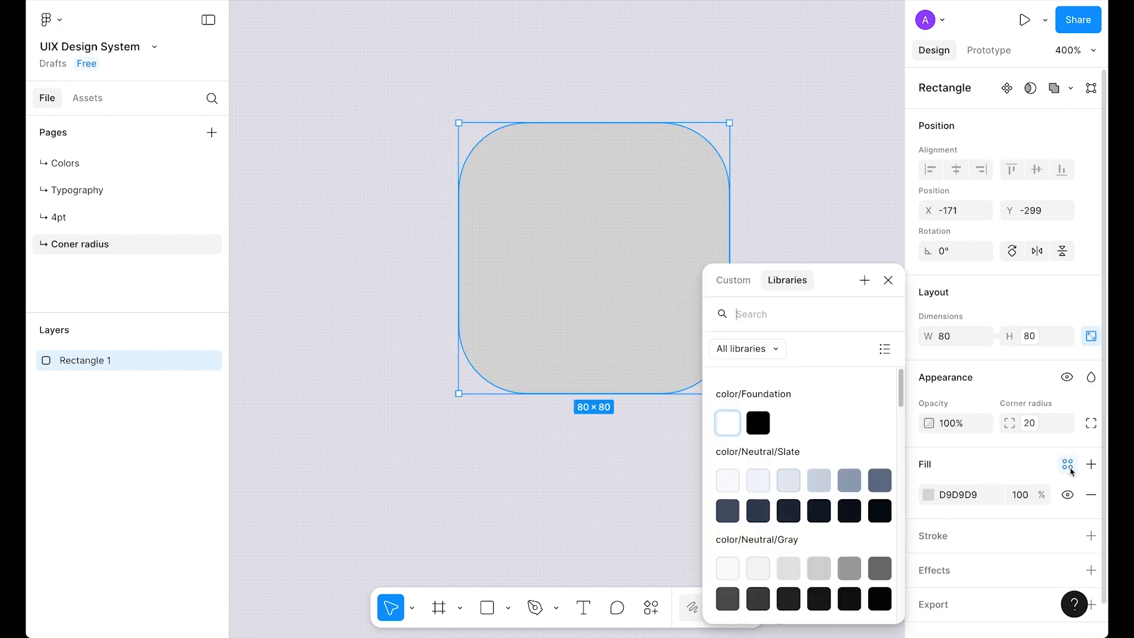
scroll(895, 474, "down", 3)
scroll(895, 474, "down", 2)
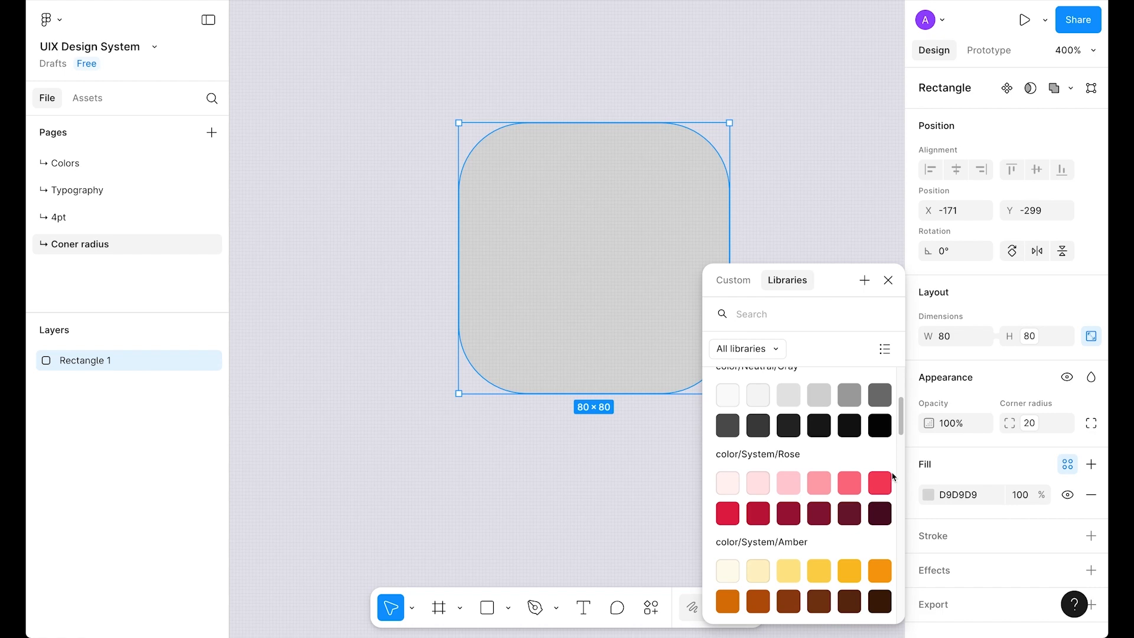
scroll(893, 476, "down", 5)
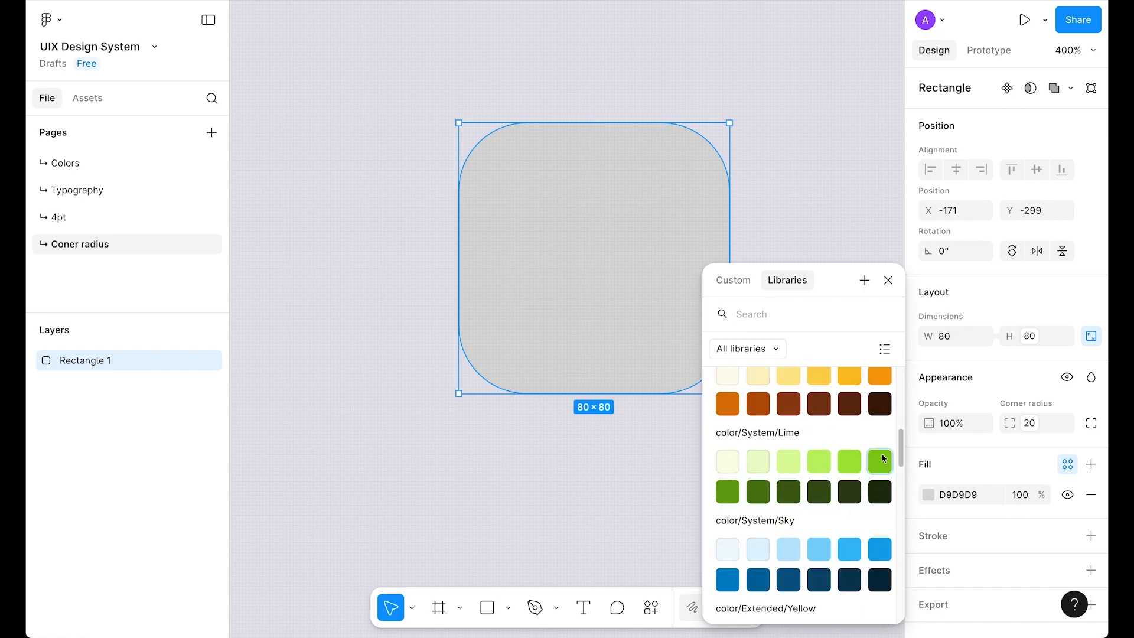
scroll(884, 460, "down", 1)
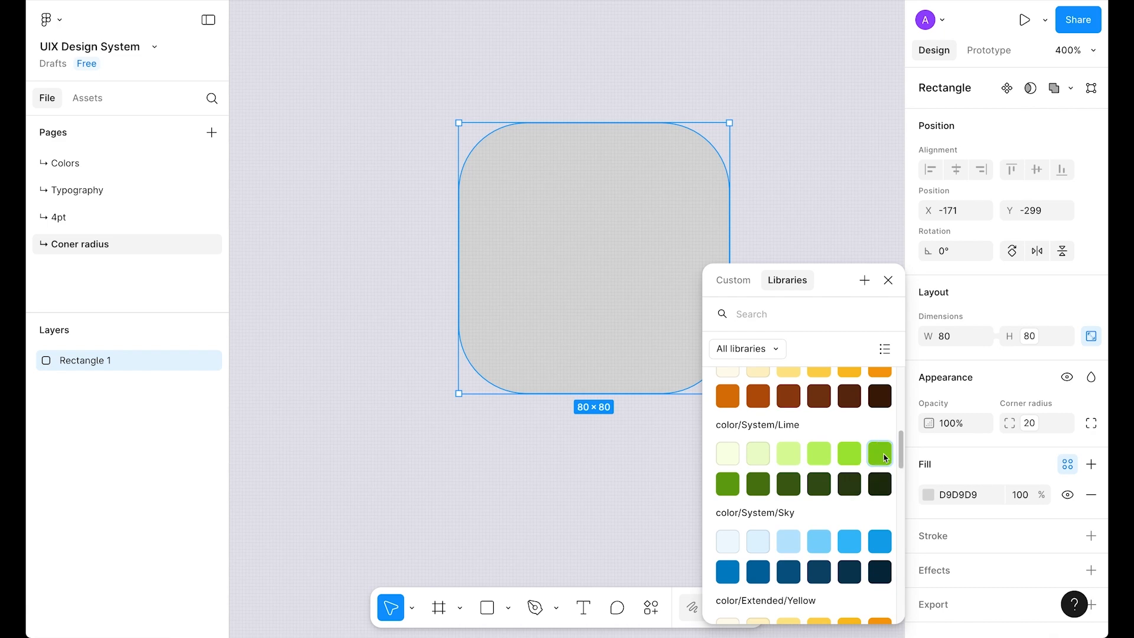
left_click(884, 454)
left_click_drag(635, 266, 601, 295)
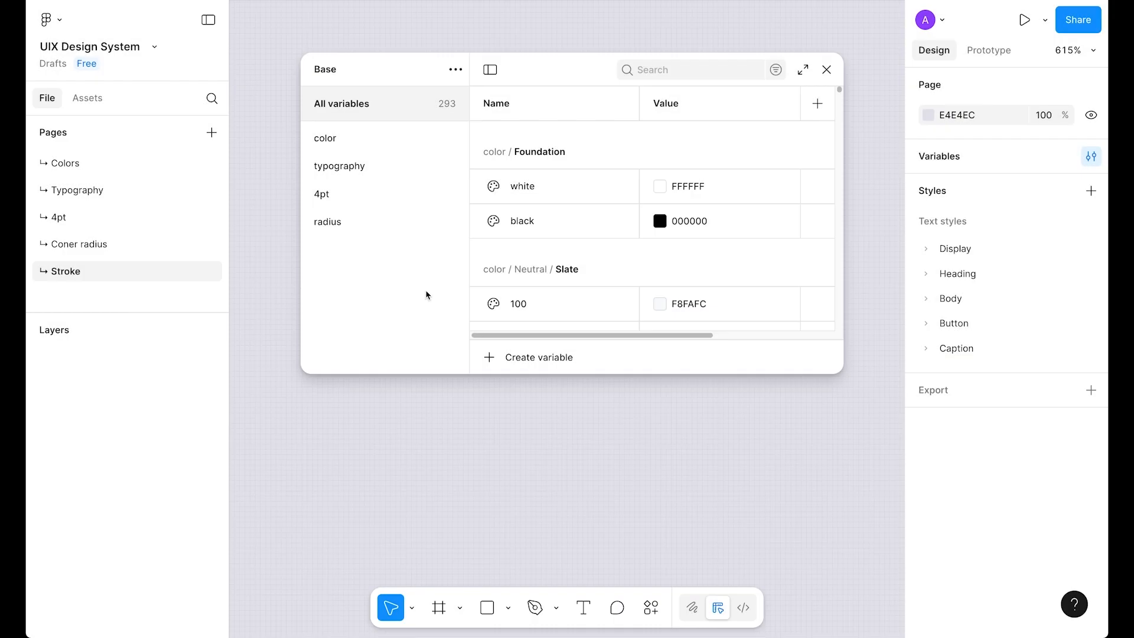
- Create a number variable named stroke/0 with value 0 in the Base collection and open the stroke group
left_click(537, 357)
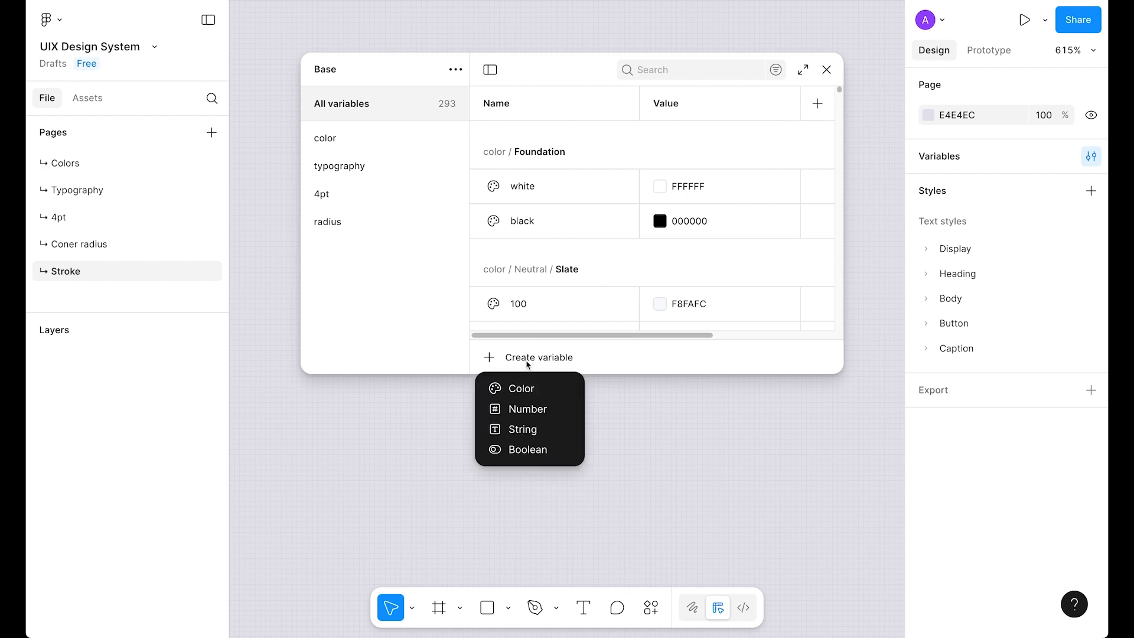
left_click(526, 409)
type("stroke/0")
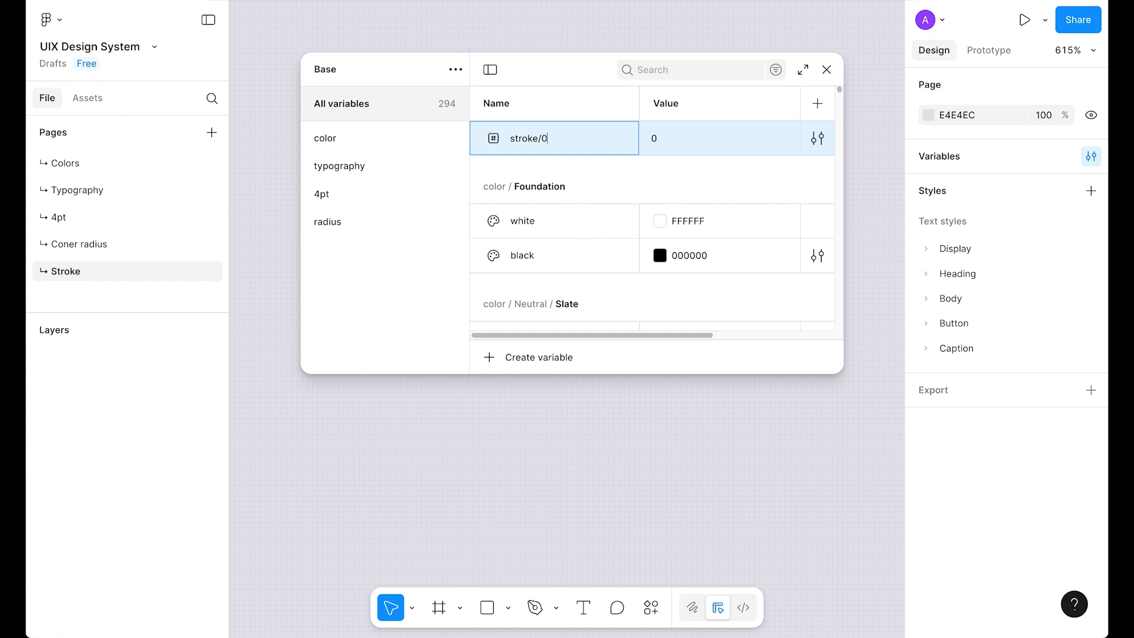
key("Return")
left_click(347, 250)
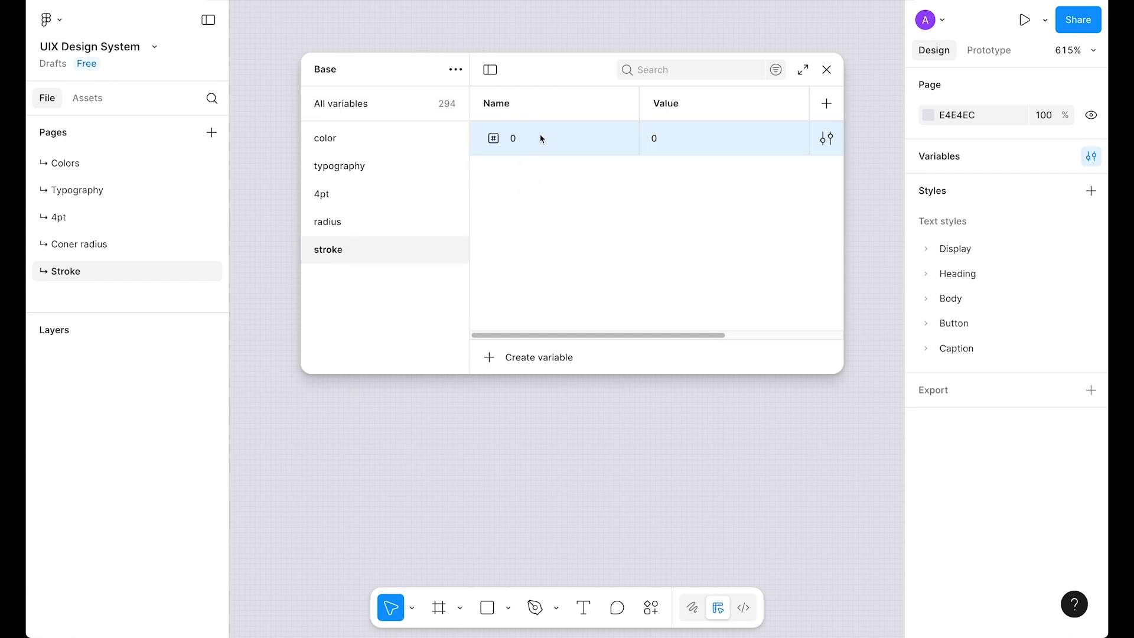
- Add a number variable named hairline with value 0.5 to the stroke group
key("shift+Return")
type("hai")
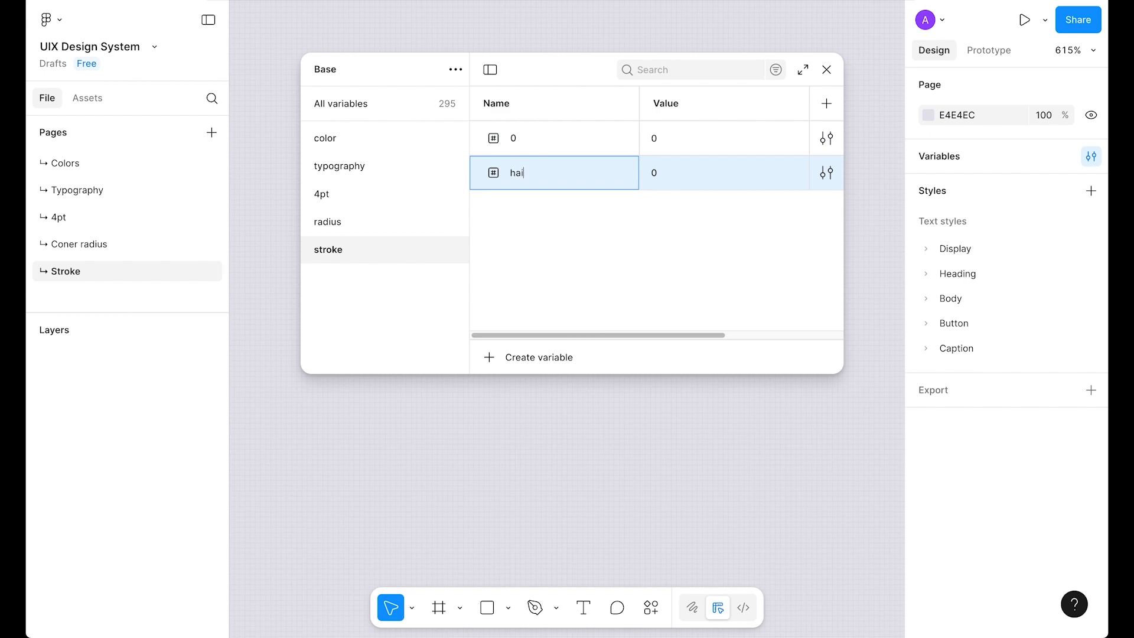
type("rline")
key("Tab")
type("0.")
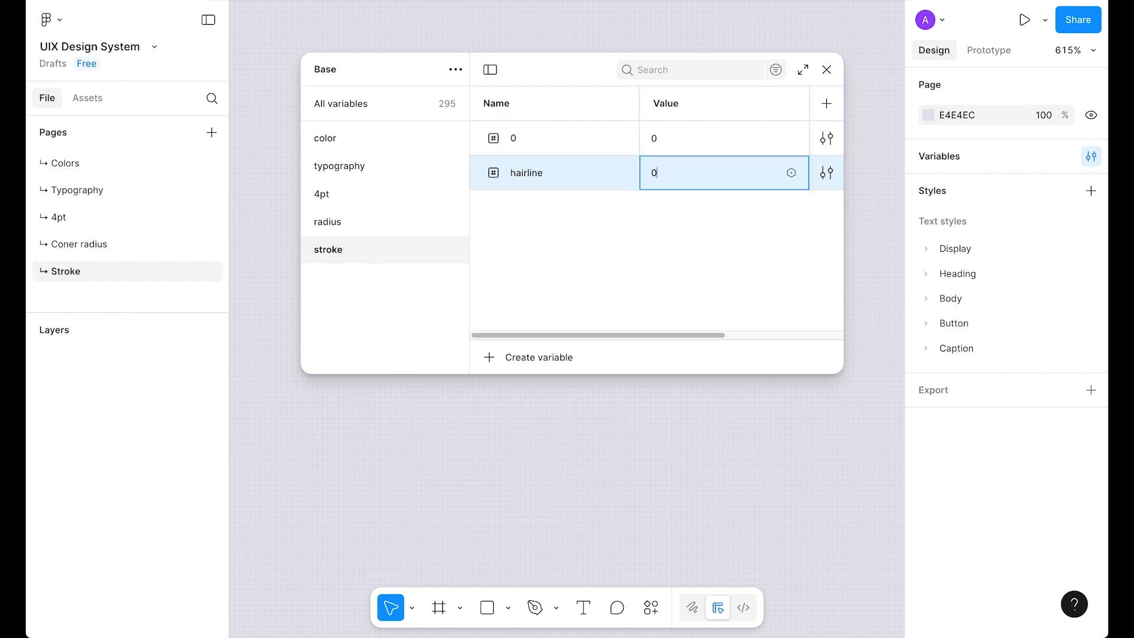
type("5")
- Add a stroke variable named 1 with value 1 below hairline
key("shift+Return")
type("1")
key("Tab")
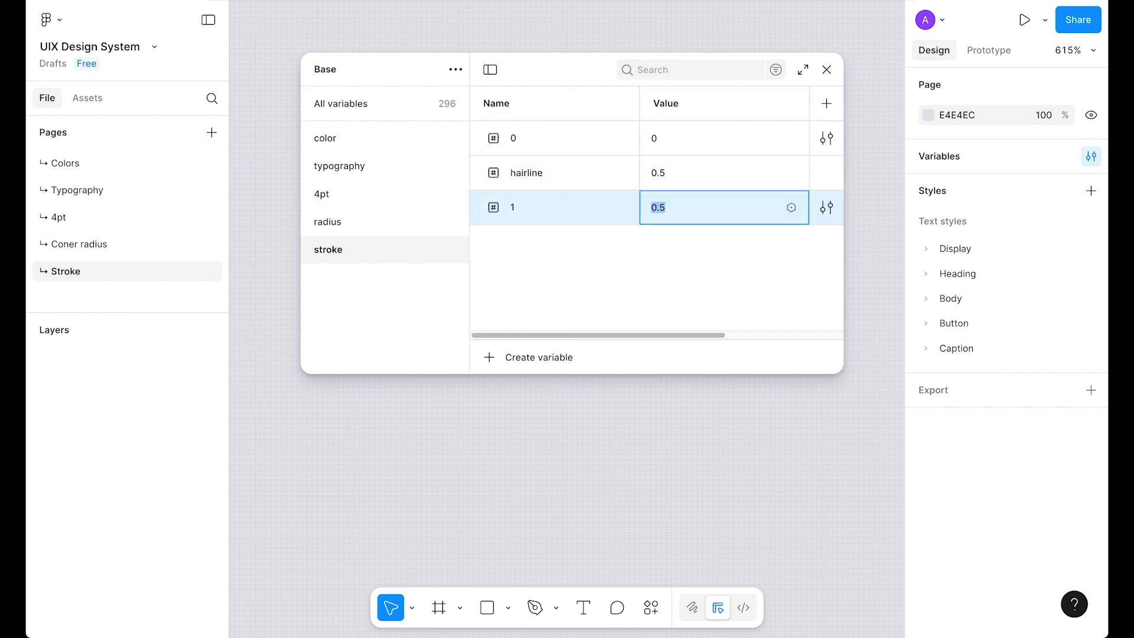
type("1")
- Add a stroke variable with value 2, duplicate it as another entry, and name the first one 2
key("shift+Return")
type("1")
key("Tab")
type("2")
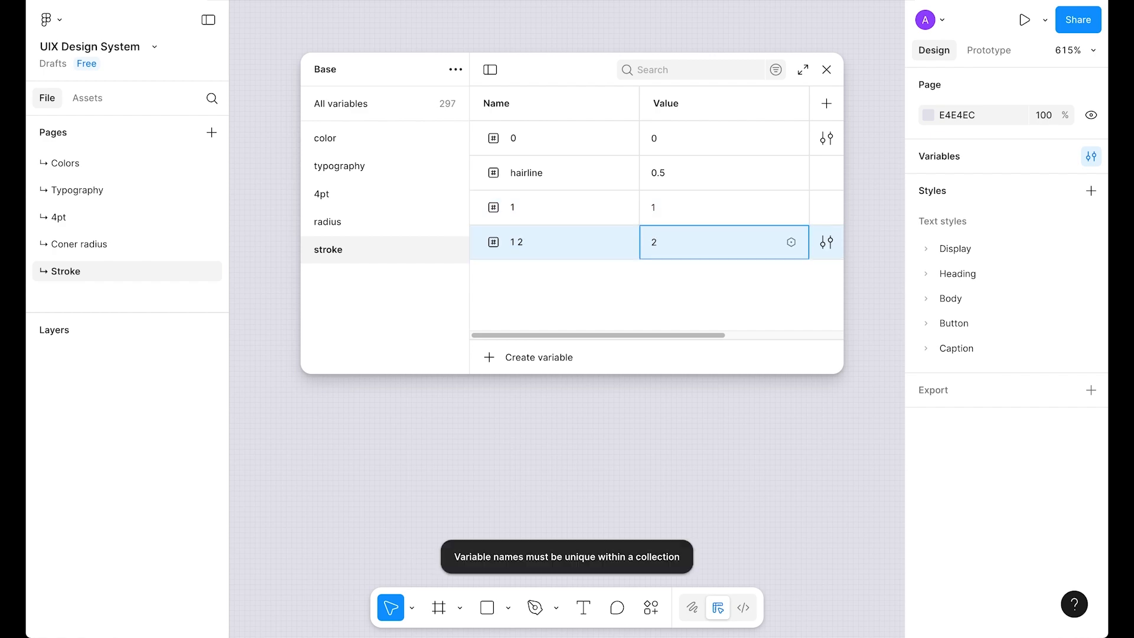
key("shift+Return")
double_click(529, 241)
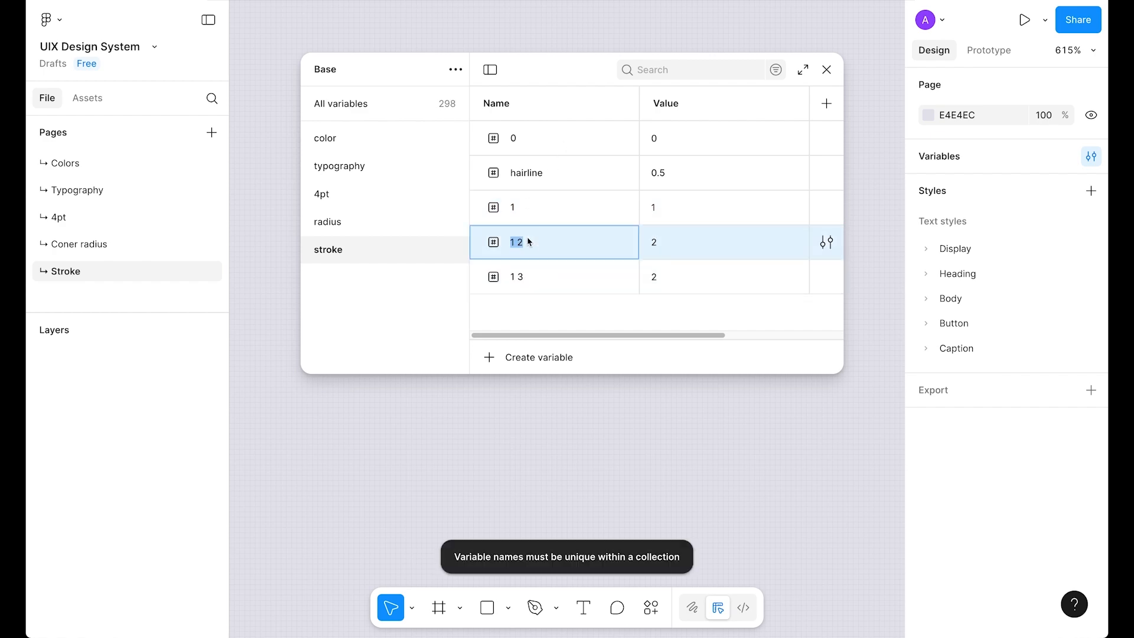
type("2")
key("Return")
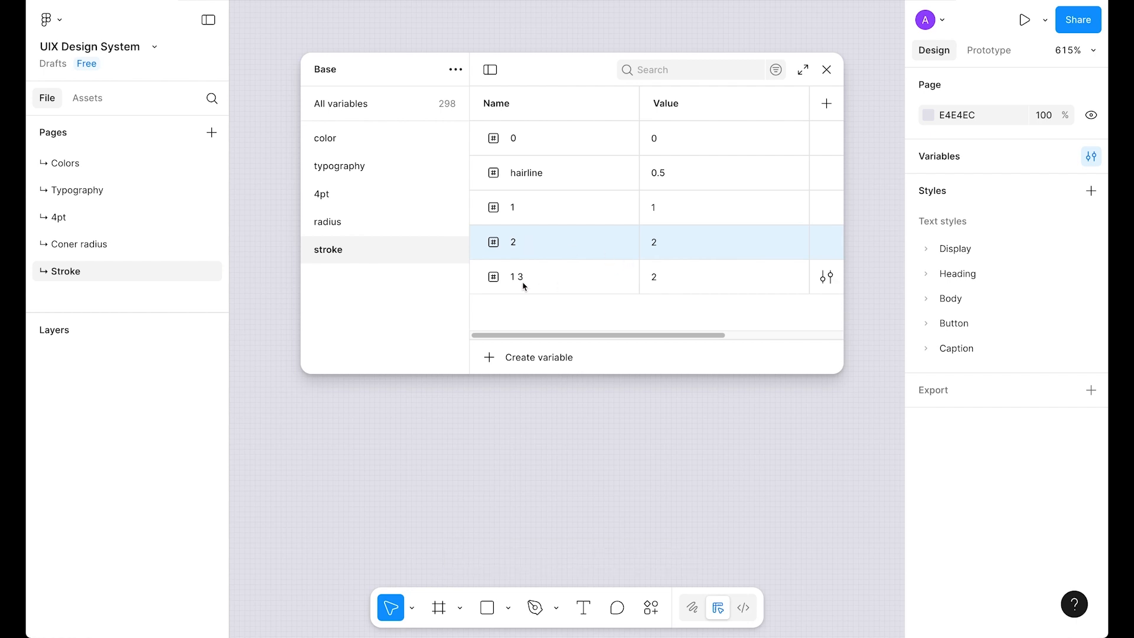
- Rename the last stroke variable to 4 and set its value to 4
double_click(523, 286)
type("4")
key("Tab")
type("4")
- Add a stroke variable named 8 with value 8 at the end of the group
key("shift+Return")
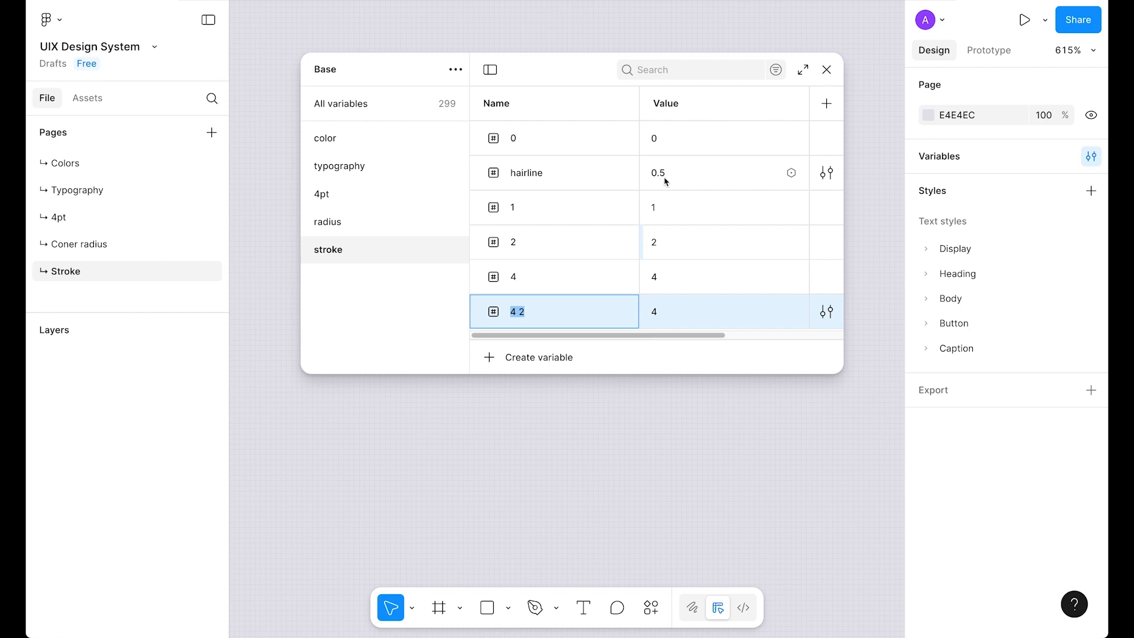
type("8")
key("Tab")
type("8")
key("Return")
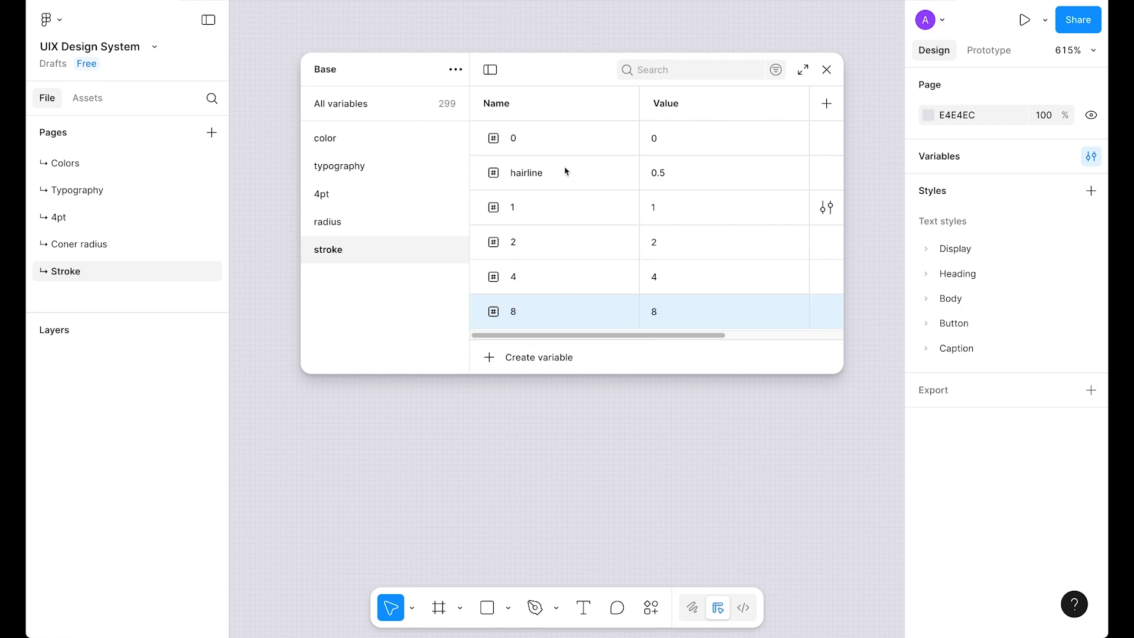
- Limit the scope of all stroke variables from 0 to 8 to Stroke only and close the variables window
left_click(554, 136)
left_click(536, 313, "shift")
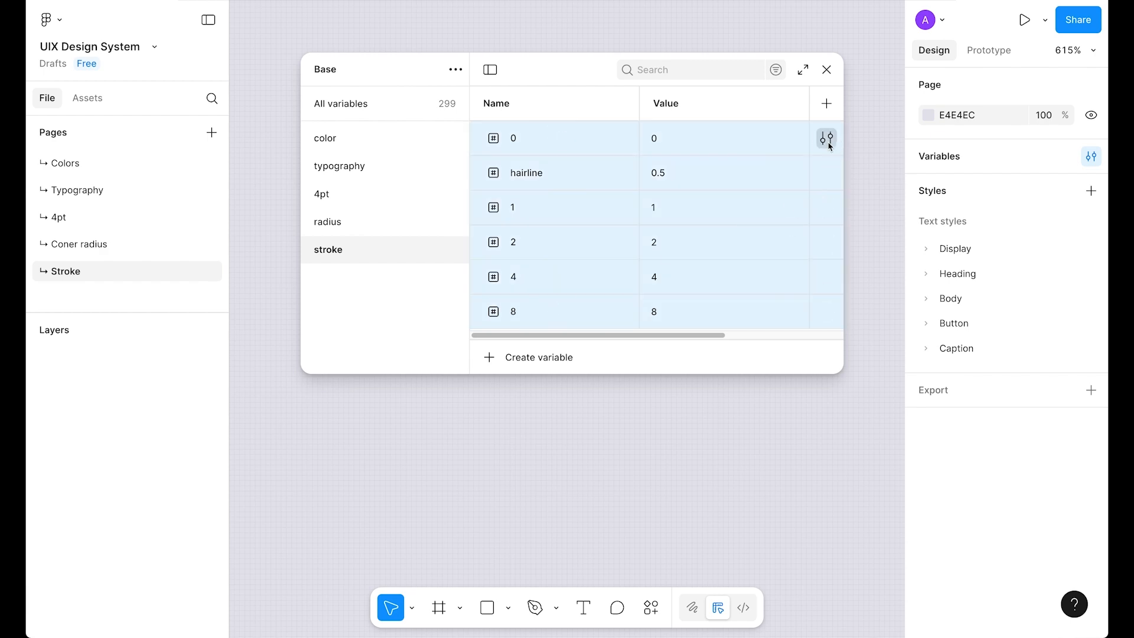
left_click(826, 139)
left_click(623, 223)
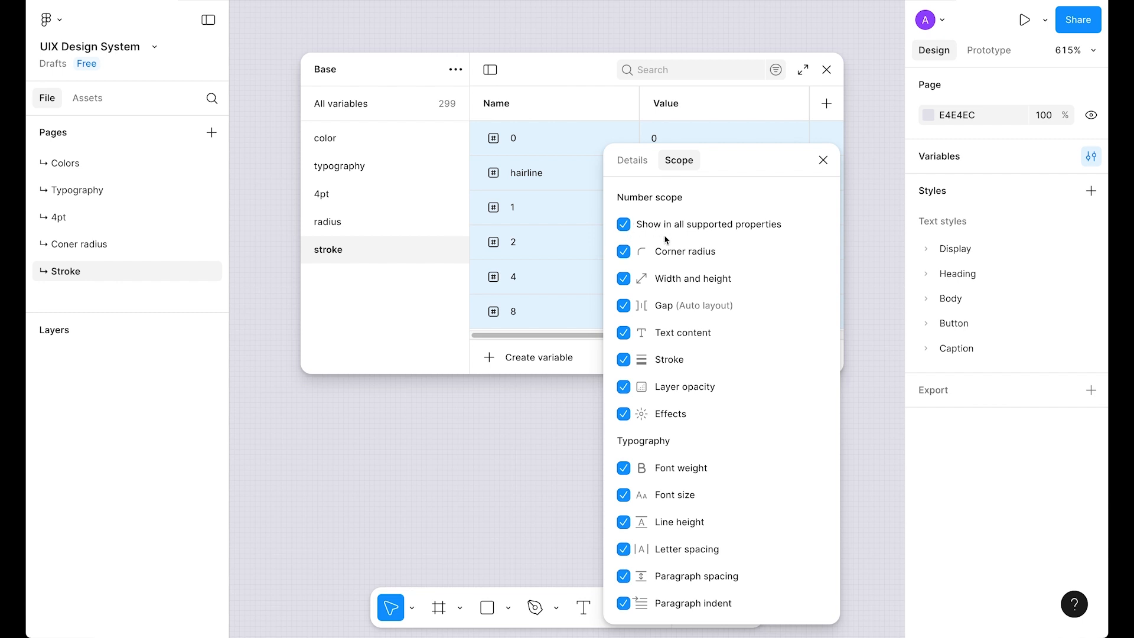
left_click(624, 359)
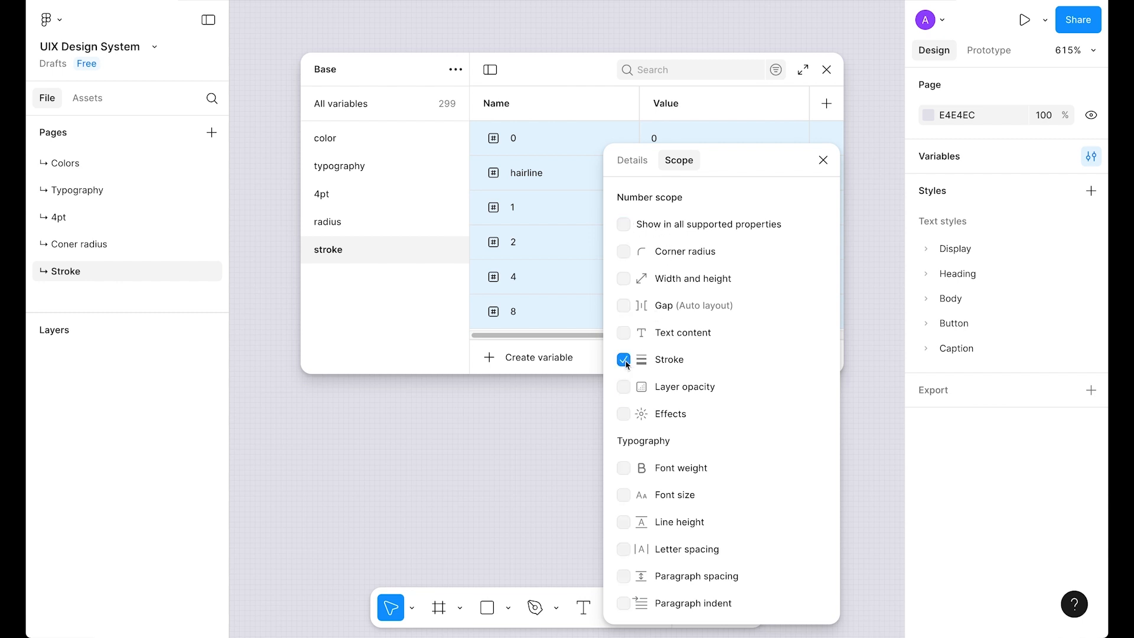
left_click(824, 161)
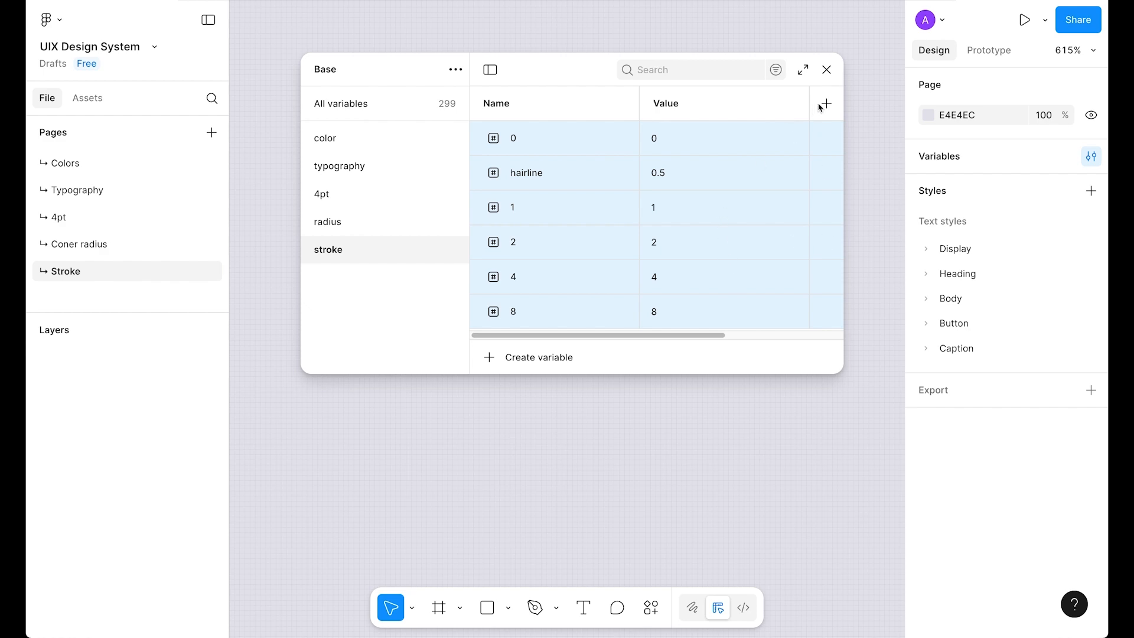
left_click(826, 70)
- Place a default 100 × 100 square on the Stroke page and resize it with the 4pt variable of value 64
key("r")
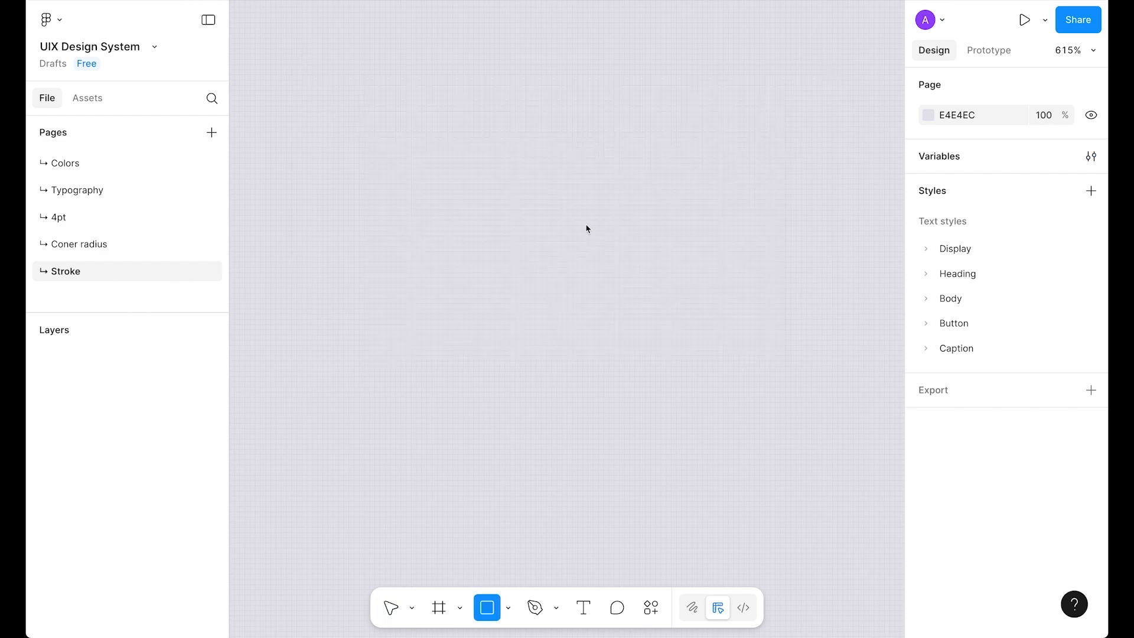
left_click(583, 225)
key("shift+2")
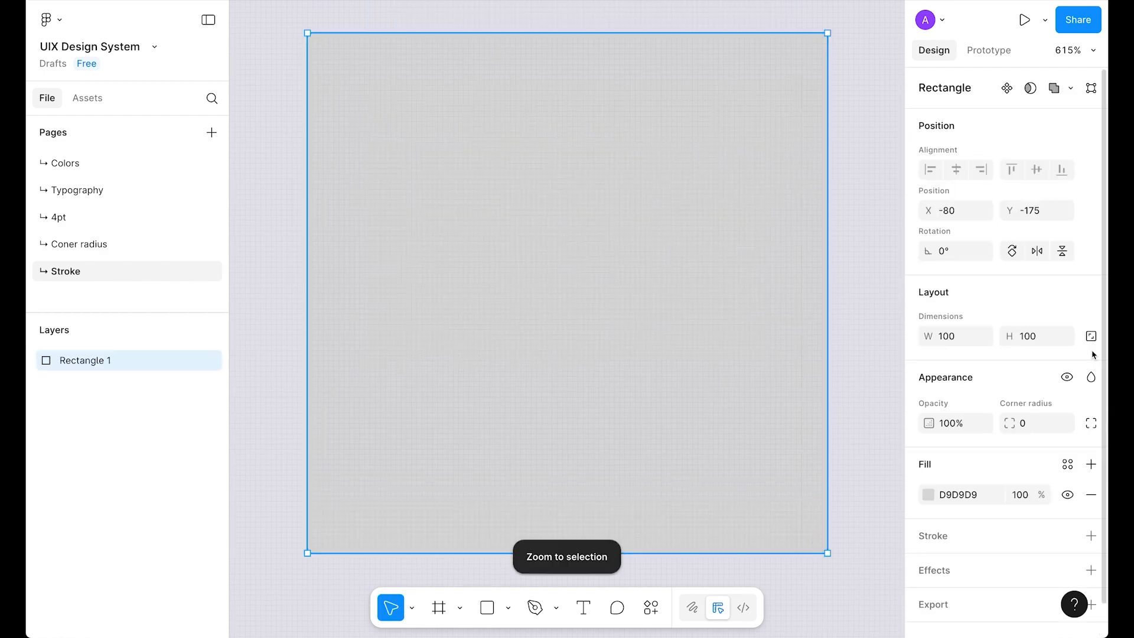
left_click(1063, 336)
scroll(980, 513, "down", 10)
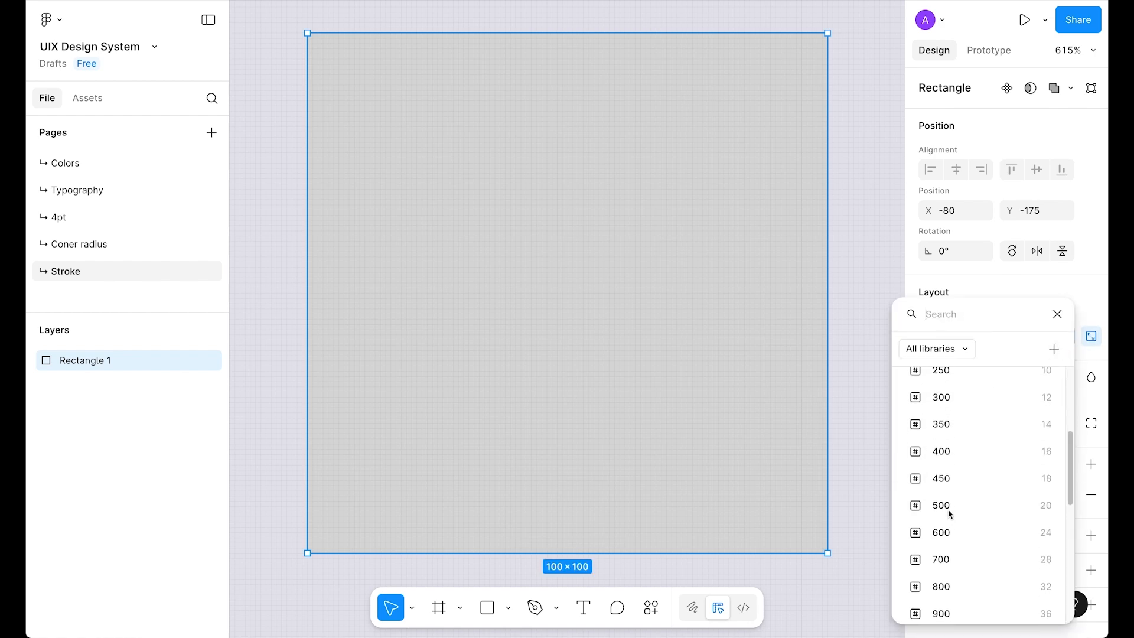
left_click(997, 415)
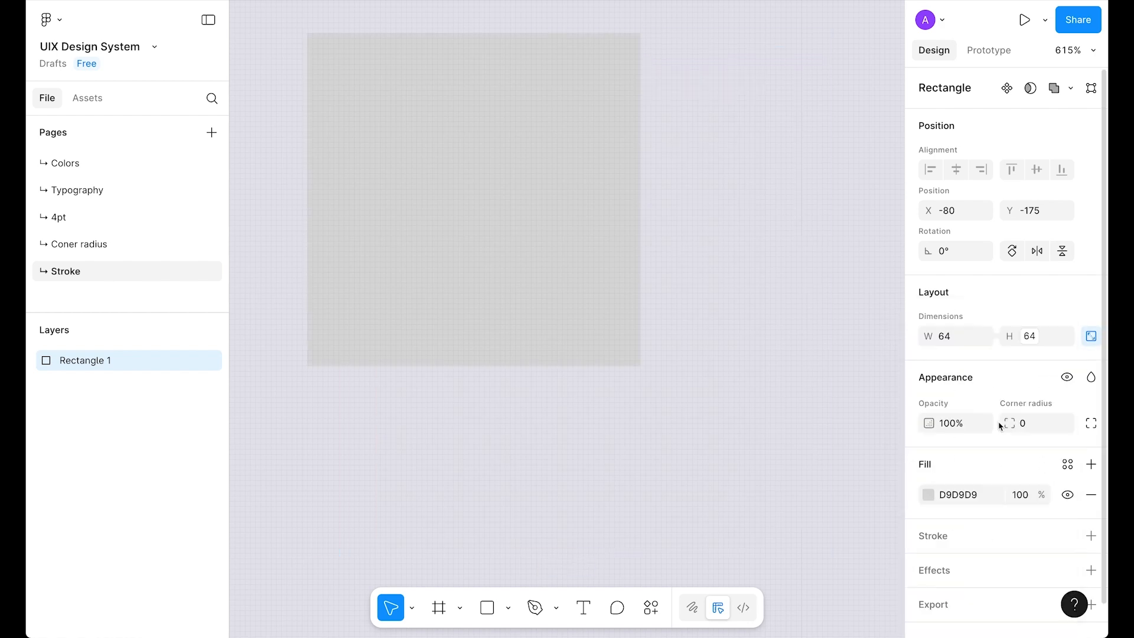
- Apply the radius variable 24 to the square's corners, switch it to 16, and reposition the square on the canvas
left_click(1063, 423)
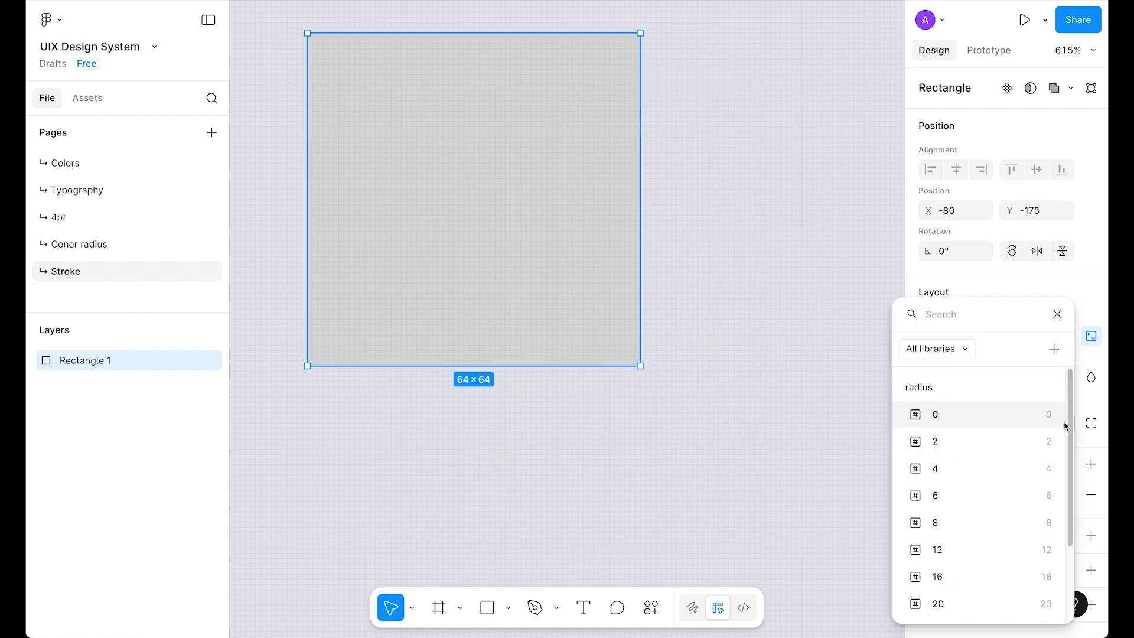
scroll(1011, 569, "down", 2)
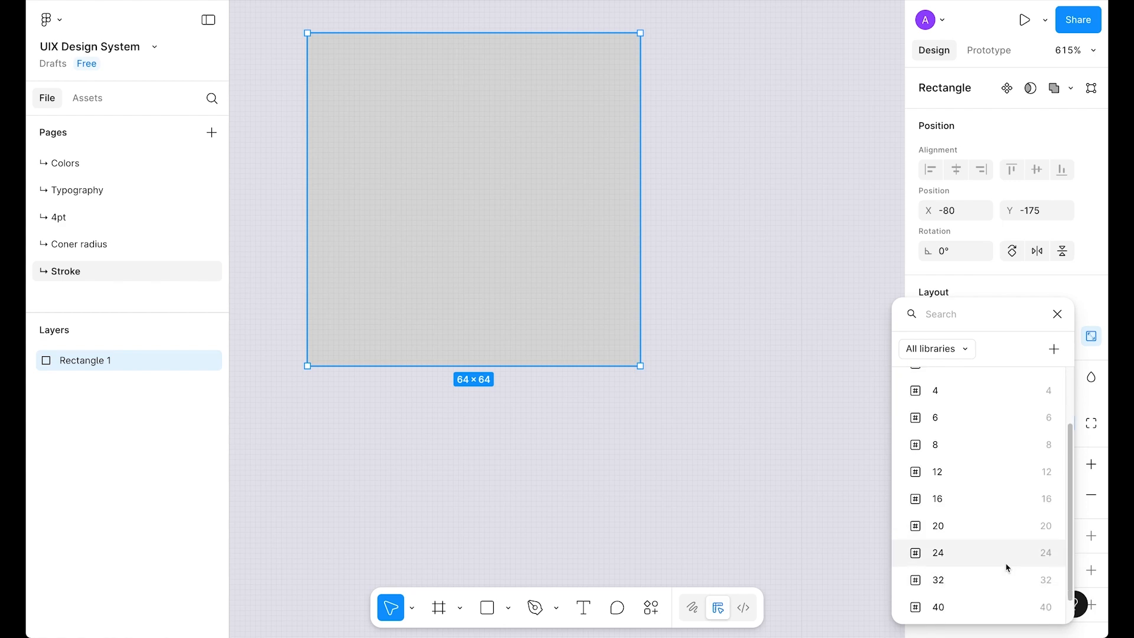
left_click(1008, 558)
left_click(1032, 425)
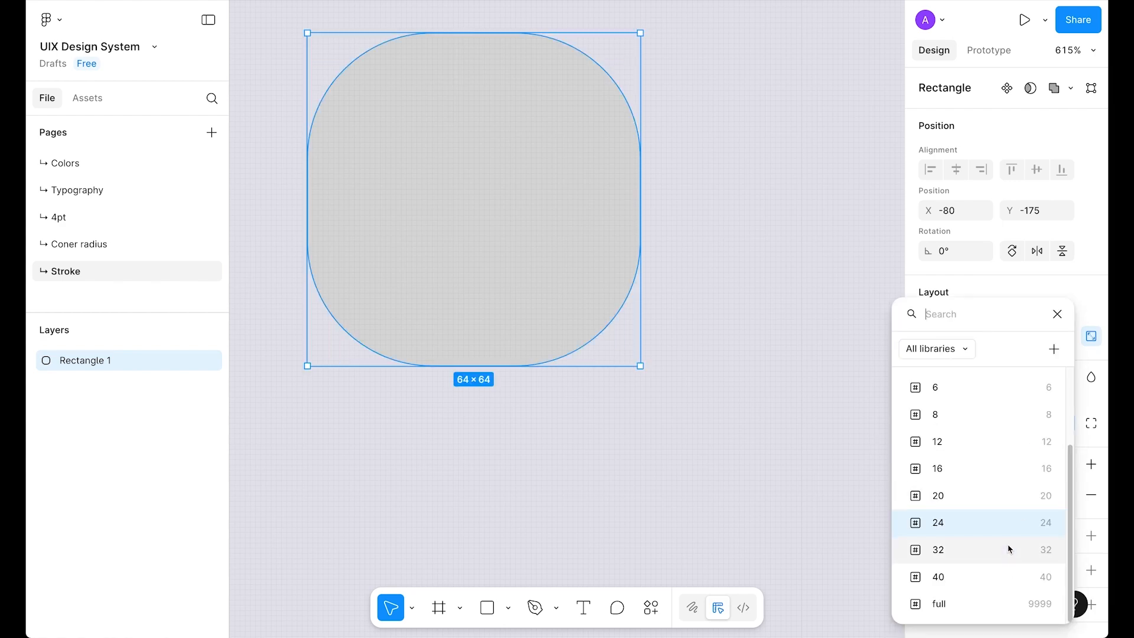
left_click(982, 468)
left_click_drag(590, 265, 731, 425)
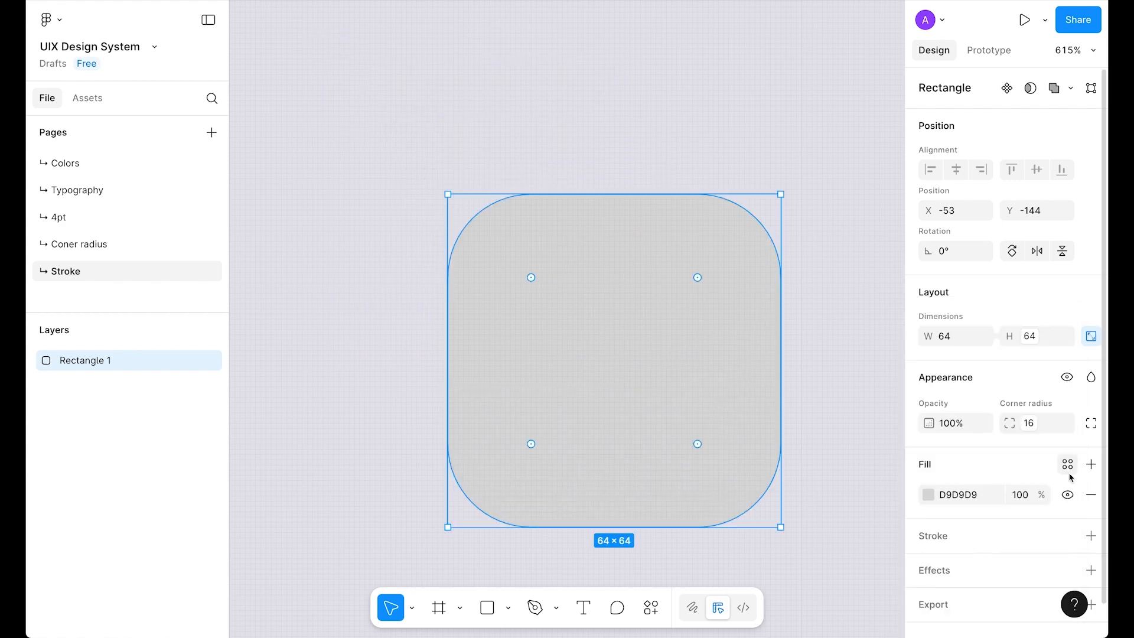
- Fill the rounded square with the sixth color/System/Rose shade from the library
left_click(1067, 465)
scroll(880, 543, "down", 2)
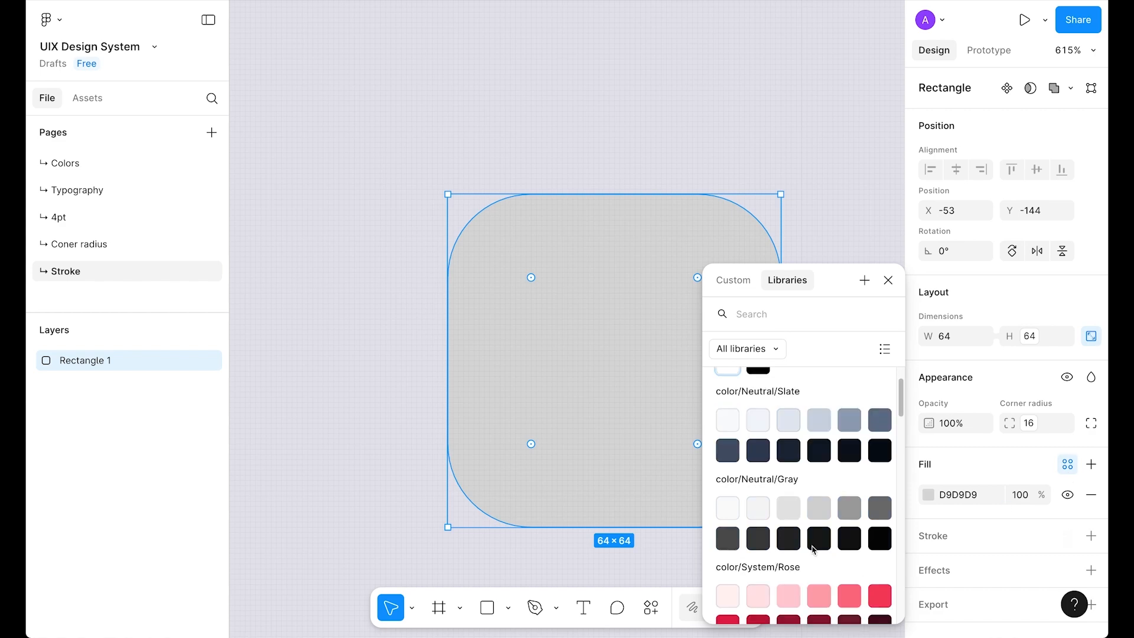
left_click(880, 595)
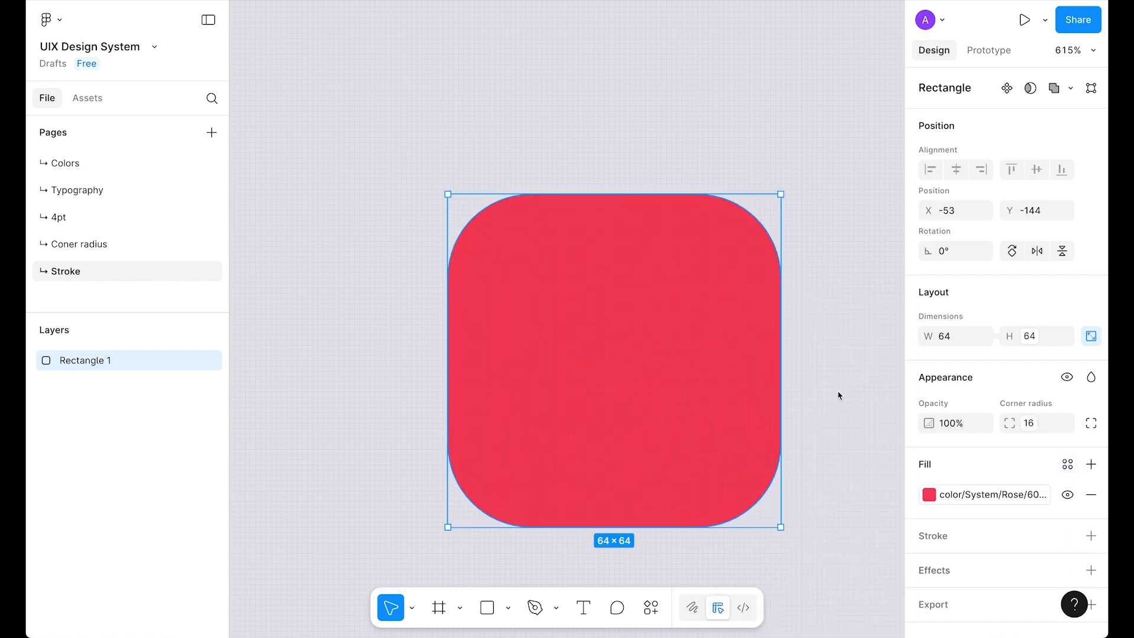
scroll(839, 393, "down", 3)
scroll(839, 393, "right", 2)
- Give the rounded square a stroke in the twelfth, darkest color/Neutral/Gray shade from the library
left_click(1068, 536)
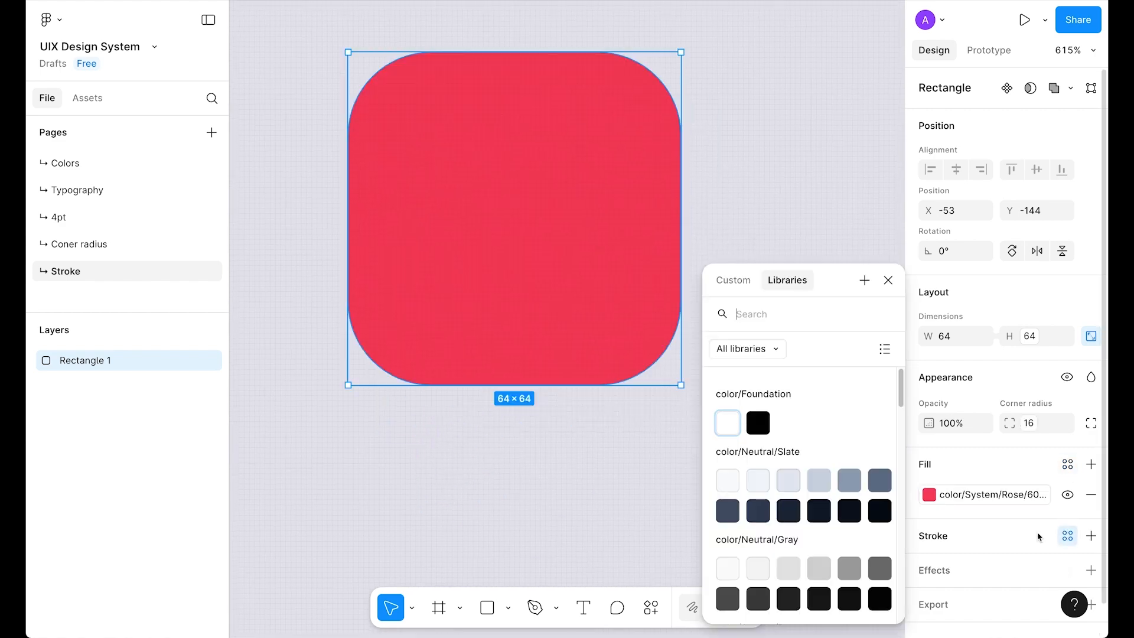
scroll(914, 531, "down", 1)
scroll(839, 517, "down", 5)
scroll(839, 517, "up", 2)
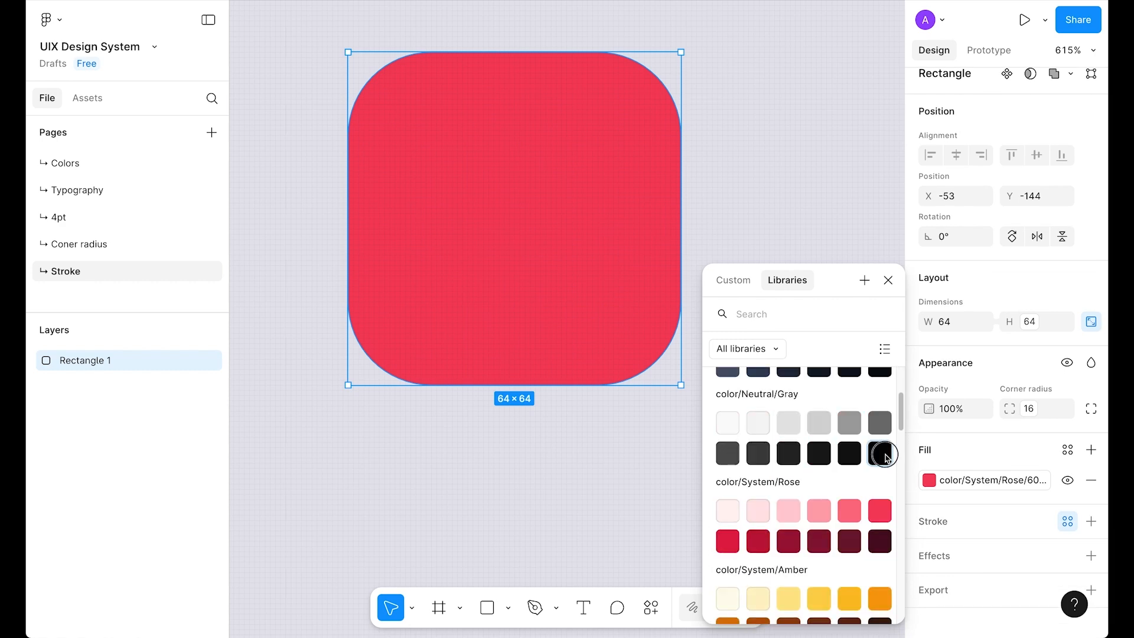
left_click(880, 450)
scroll(998, 581, "down", 3)
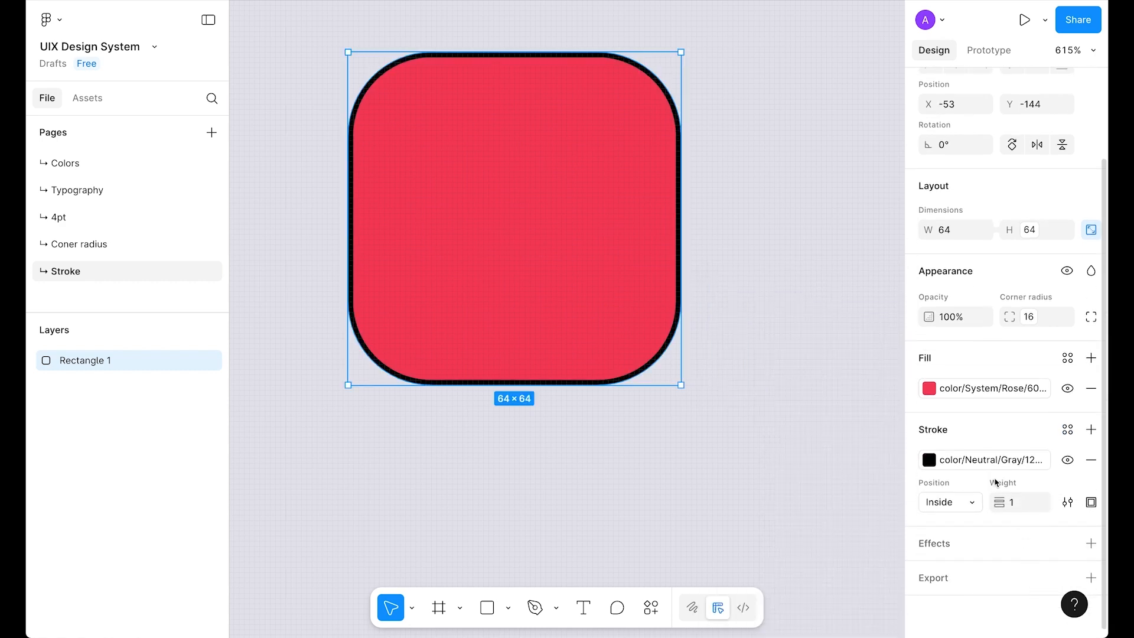
- Try the stroke variables hairline, 4 and 8 in turn as the rounded square's stroke weight
left_click(1043, 502)
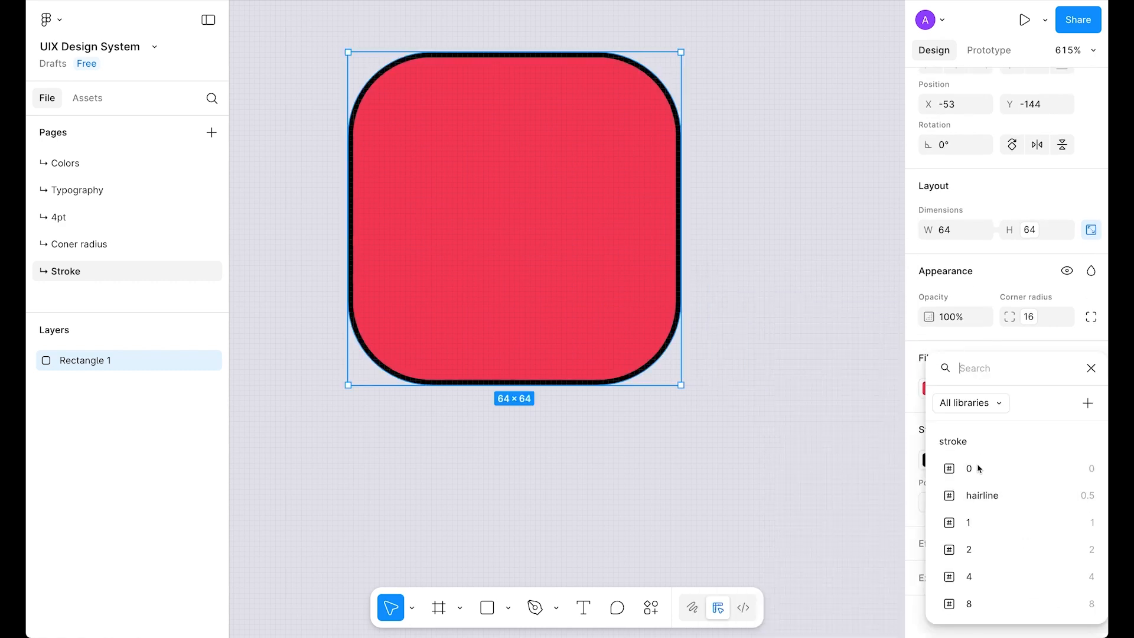
left_click(970, 500)
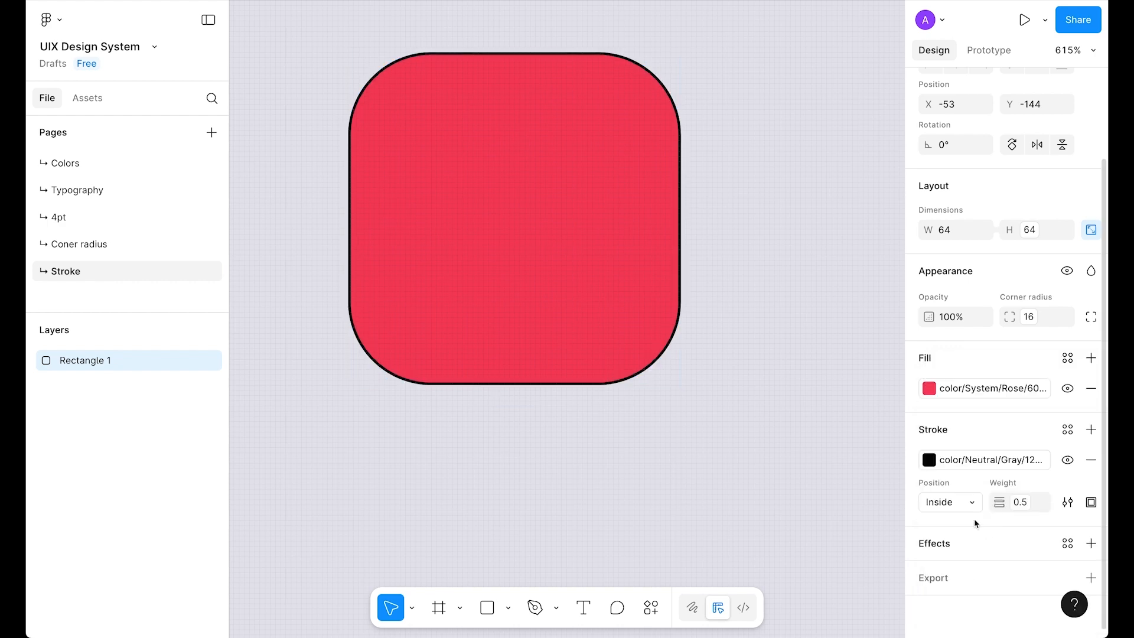
left_click(1016, 504)
left_click(966, 577)
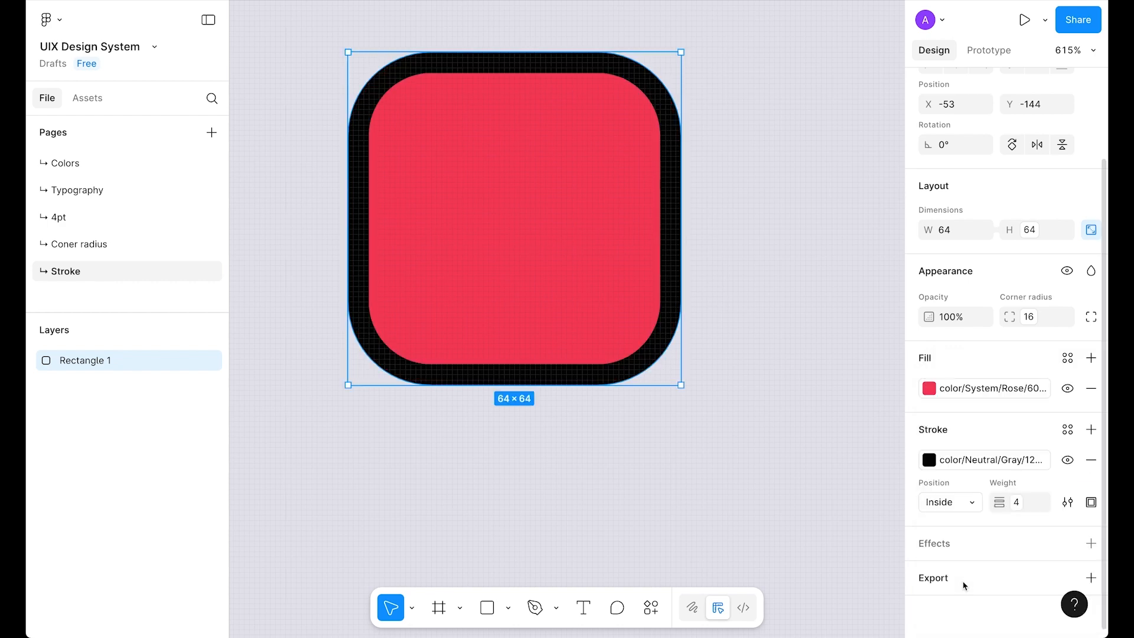
left_click(1022, 506)
left_click(987, 600)
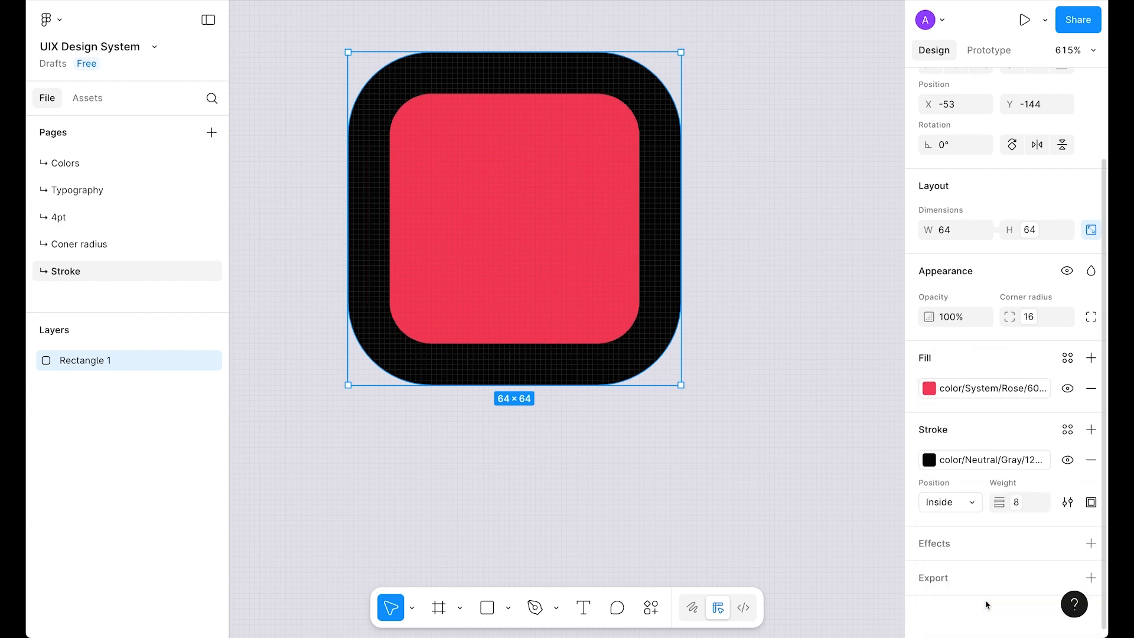
- Set the rounded square's stroke weight to the stroke variable 2 and deselect the shape
left_click(1016, 502)
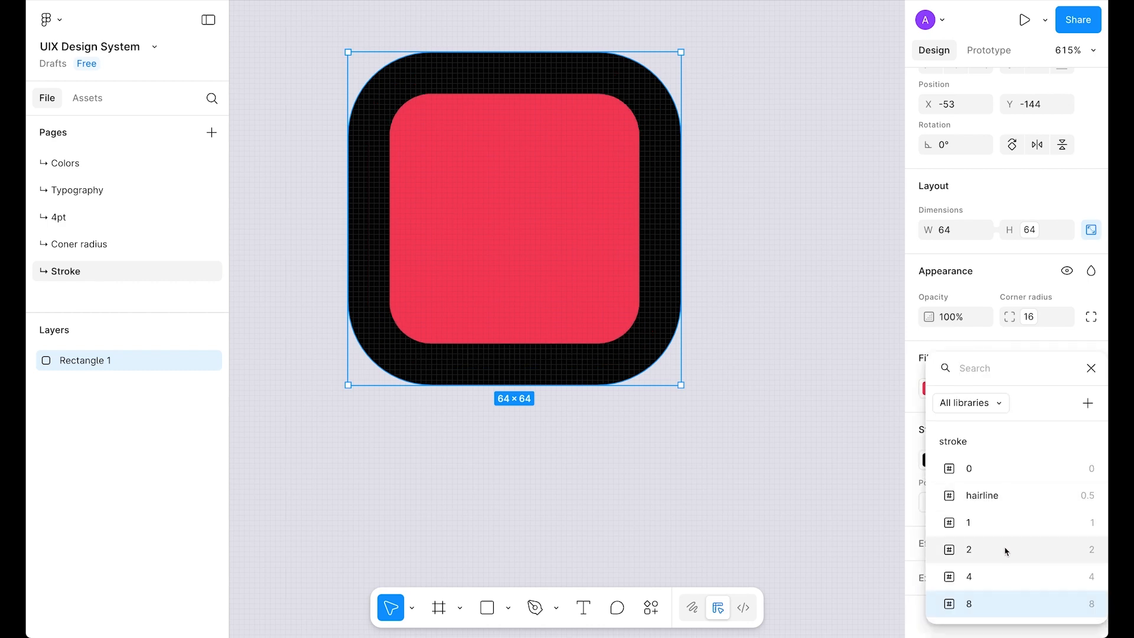
left_click(1005, 551)
left_click(769, 230)
scroll(770, 230, "up", 2)
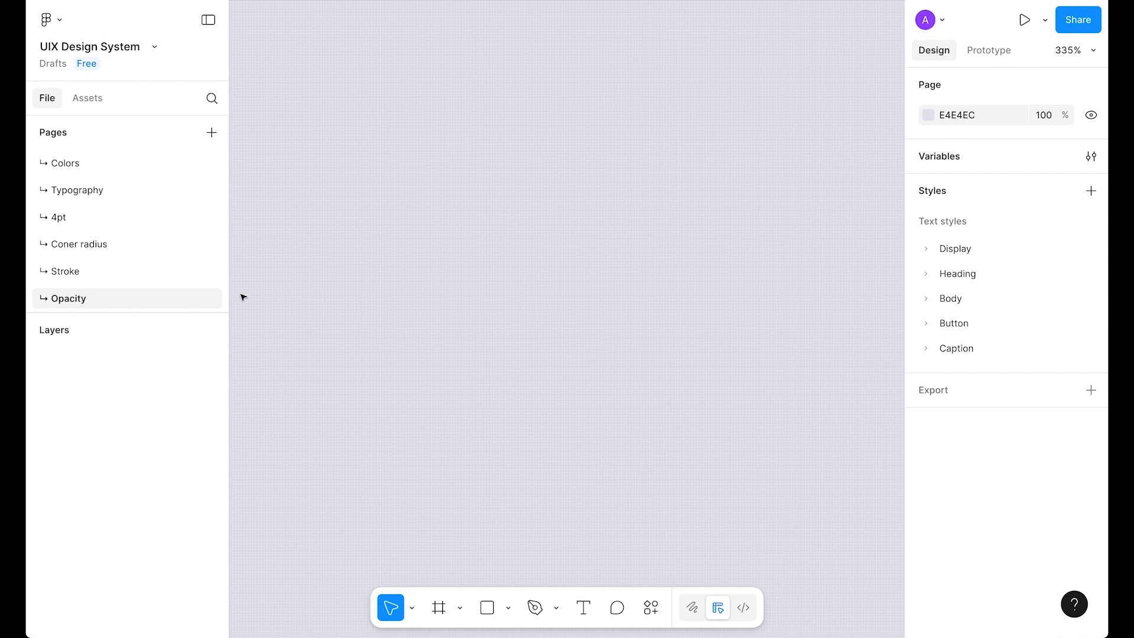
- Create the number variable opacity/90 in the Base collection and set its value to 90
left_click(1091, 157)
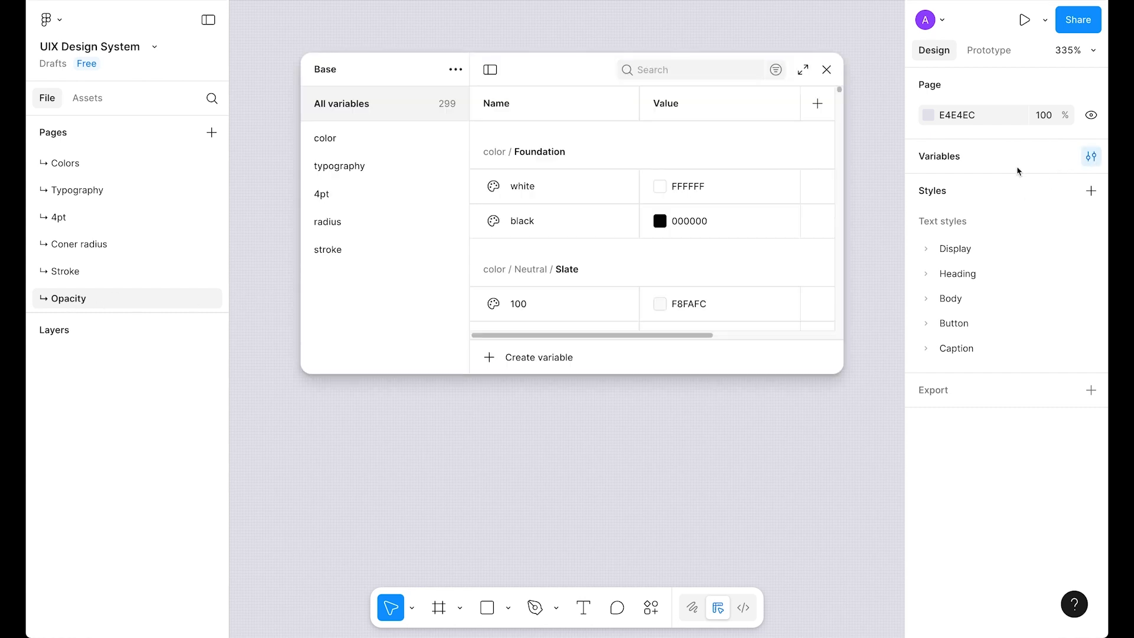
left_click(546, 359)
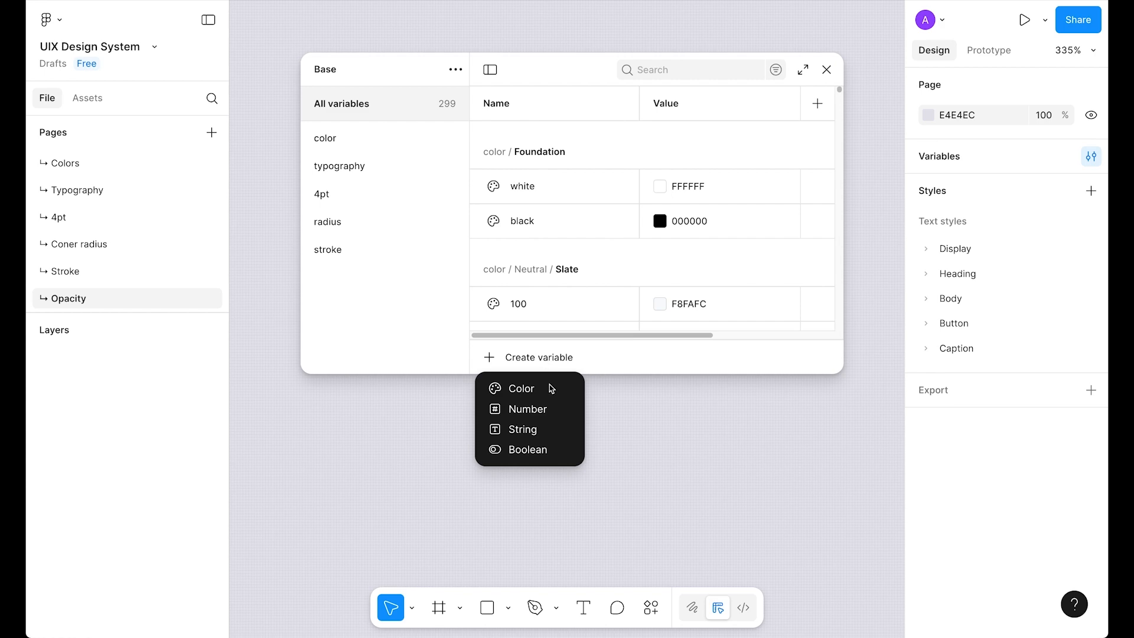
left_click(527, 407)
type("op")
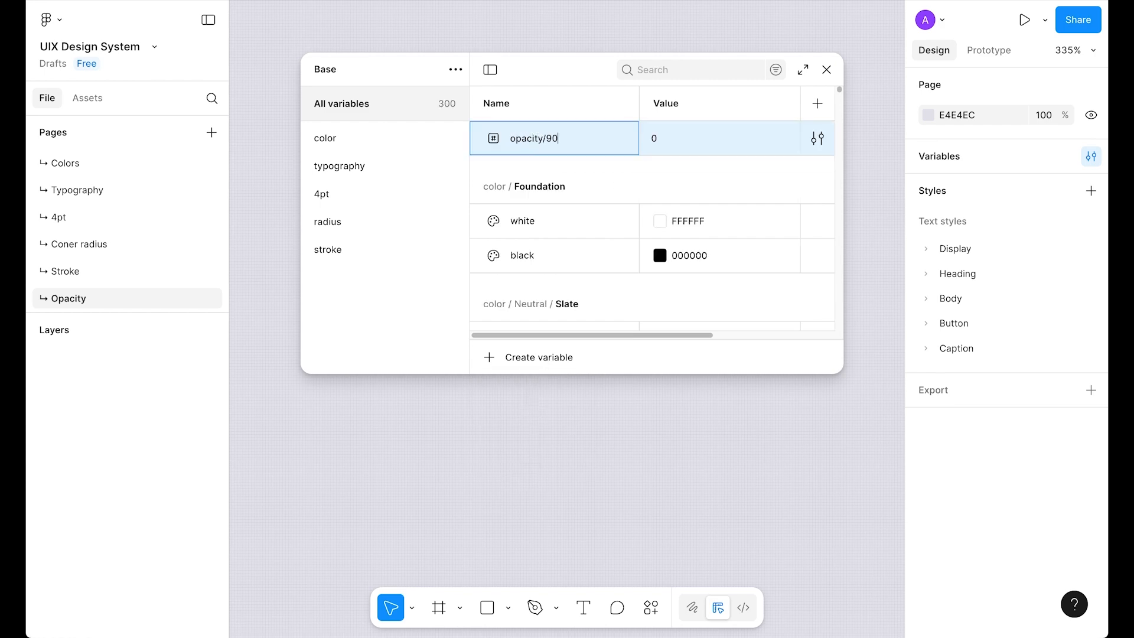
type("acity/90")
key("Return")
left_click(374, 278)
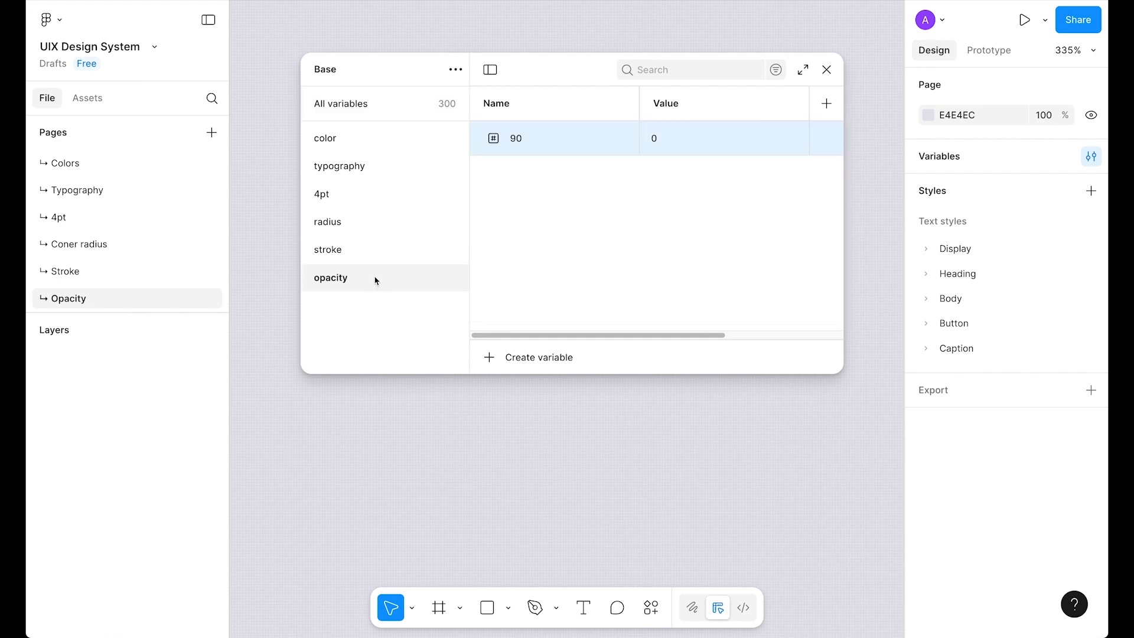
left_click(659, 141)
type("90")
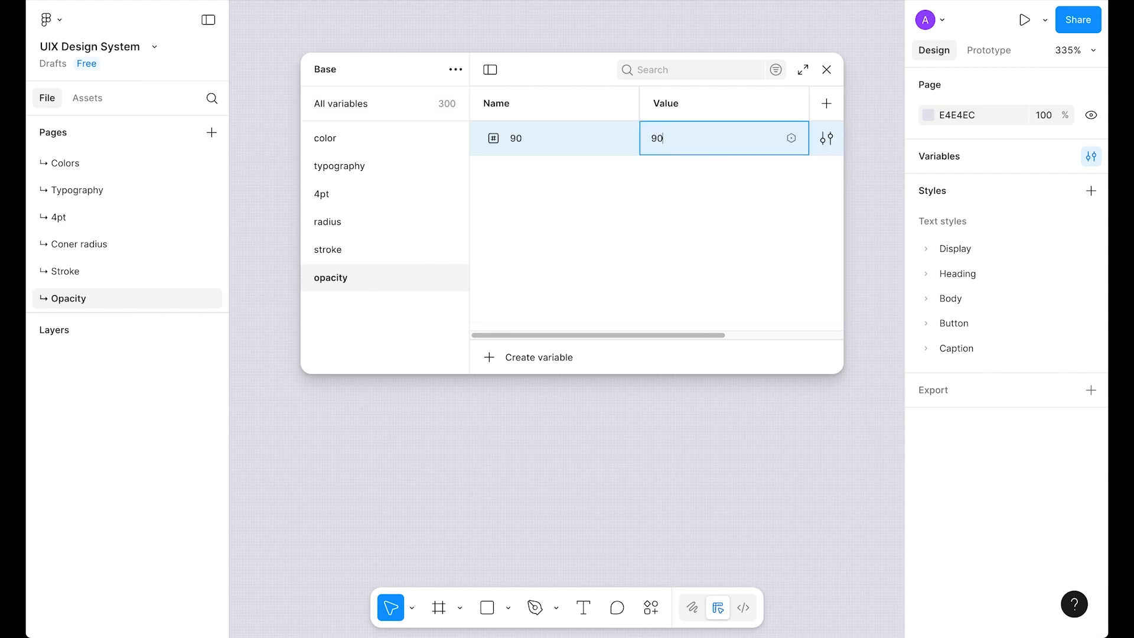
key("Return")
- Add the number variables 80 and 75 to the opacity group, with values 80 and 75
type("80")
key("Tab")
type("80")
key("Return")
type("75")
key("Tab")
key("BackSpace")
key("BackSpace")
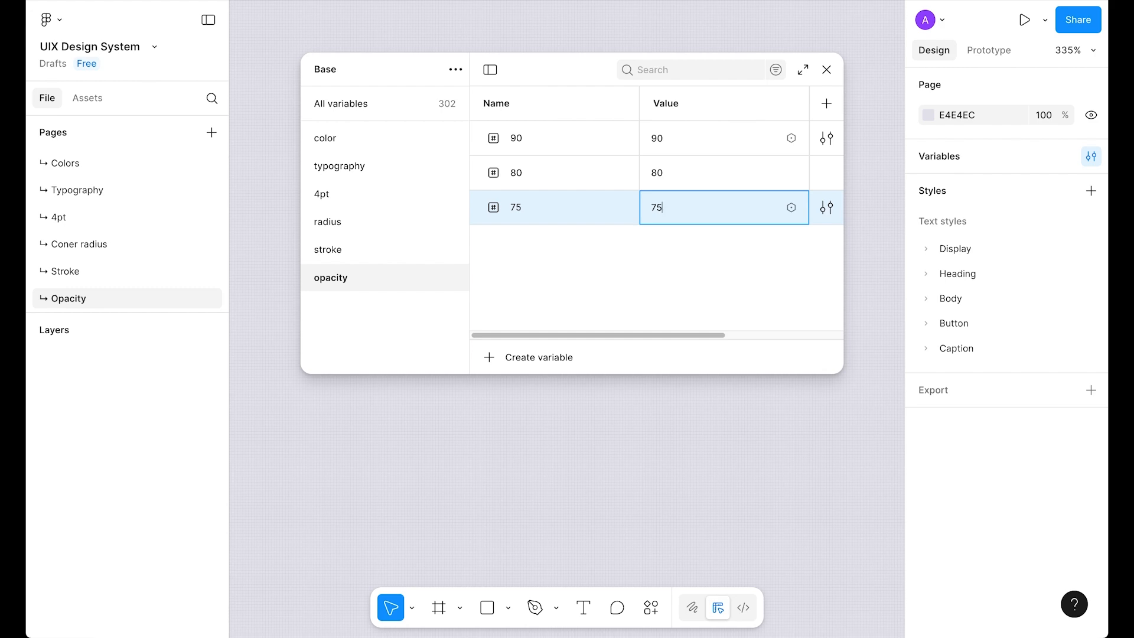
- Add the number variables 70 and 60 to the opacity group, with values 70 and 60
key("shift+Return")
type("70")
key("Tab")
type("7")
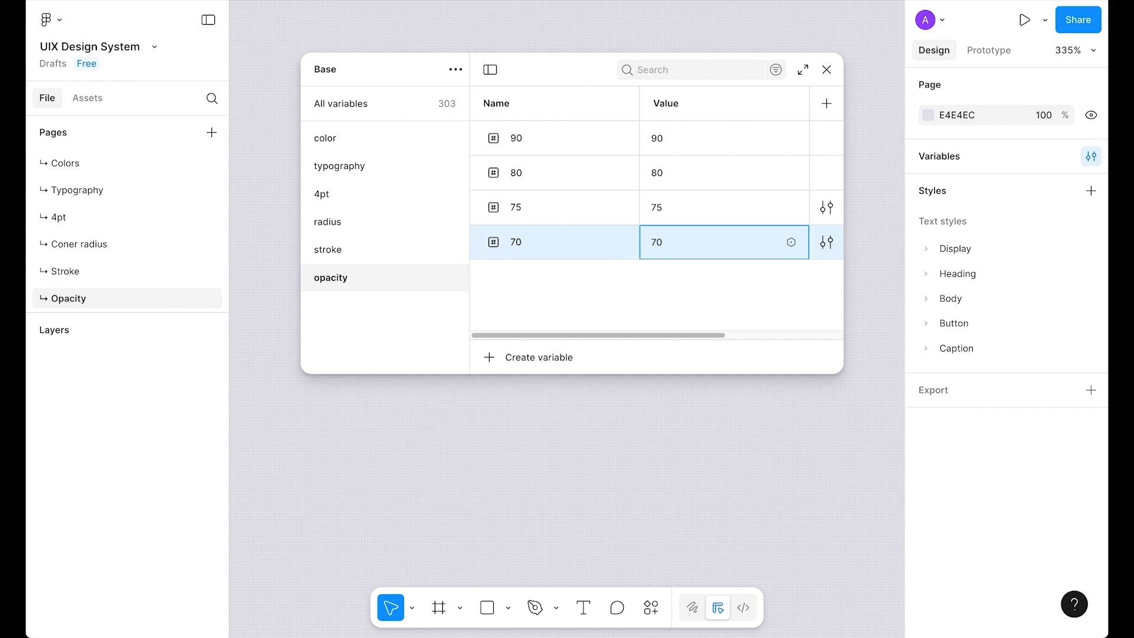
key("shift+Return")
type("60")
key("Tab")
type("60")
- Add the number variables 50, 40 and 30 to the opacity group, with values matching their names
key("shift+Return")
type("50")
key("Tab")
type("50")
key("shift+Return")
type("40")
key("Tab")
type("40")
key("shift+Return")
type("30")
key("Tab")
type("30")
- Add the number variables 25, 20 and 15 to the opacity group, with values matching their names
key("shift+Return")
type("25")
key("Tab")
type("25")
key("shift+Return")
type("20")
key("Tab")
type("20")
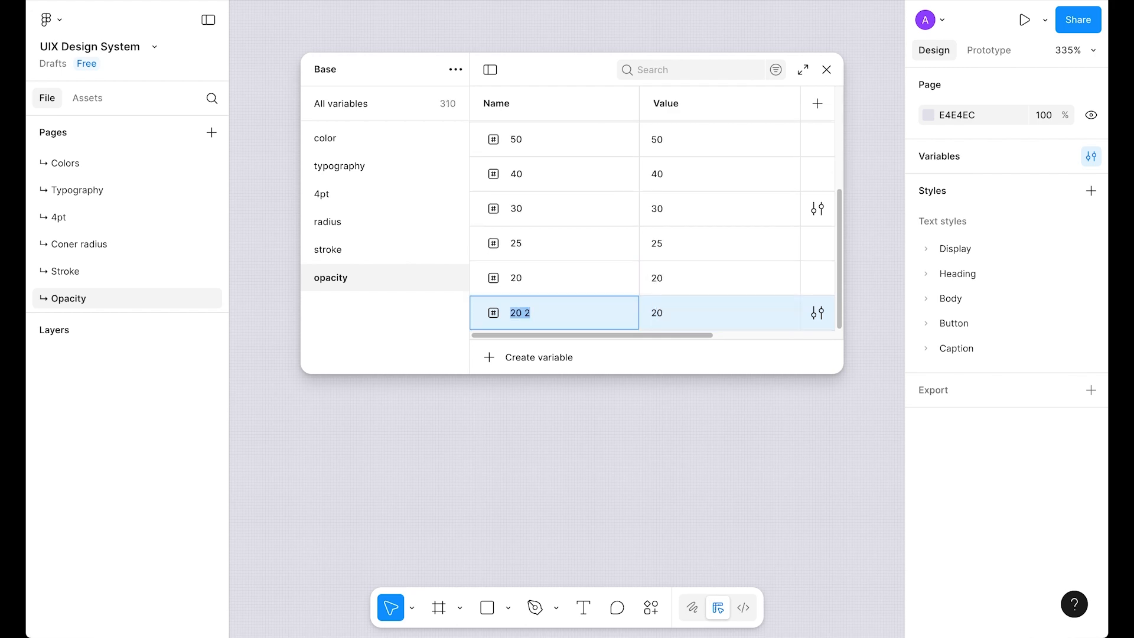
type("15")
key("Tab")
type("15")
- Add the number variables 10, 5 and 0 to the opacity group, with values matching their names
key("shift+Return")
type("10")
key("Tab")
type("10")
key("shift+Return")
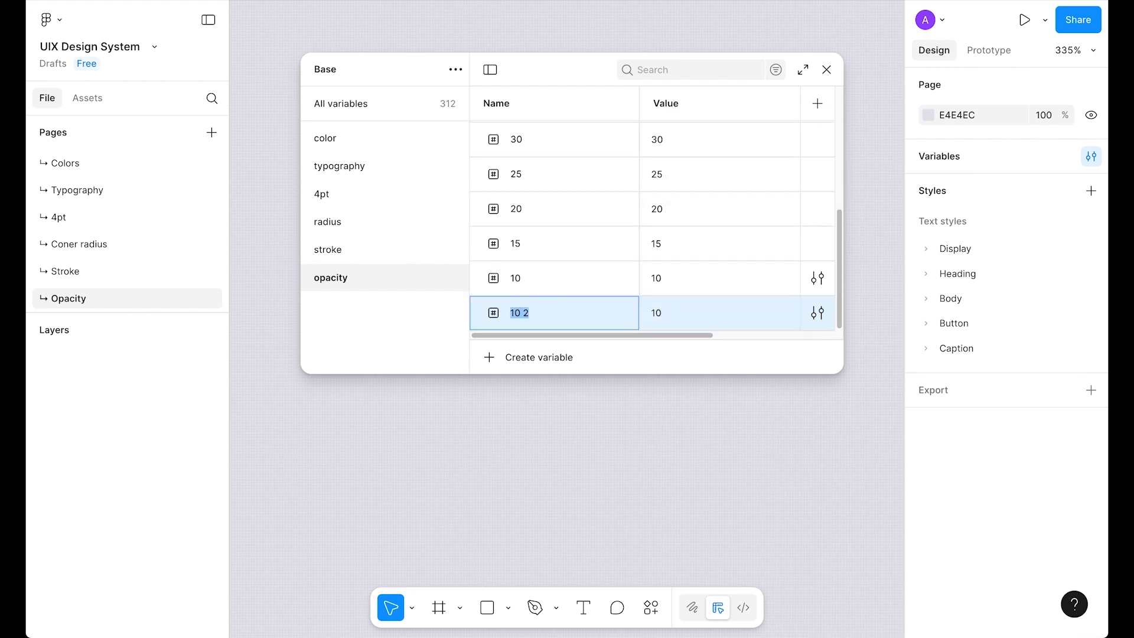
key("shift+Return")
type("0")
key("Tab")
type("0")
key("Return")
- Limit the scope of all opacity variables to Layer opacity only and close the variables window
scroll(645, 207, "up", 5)
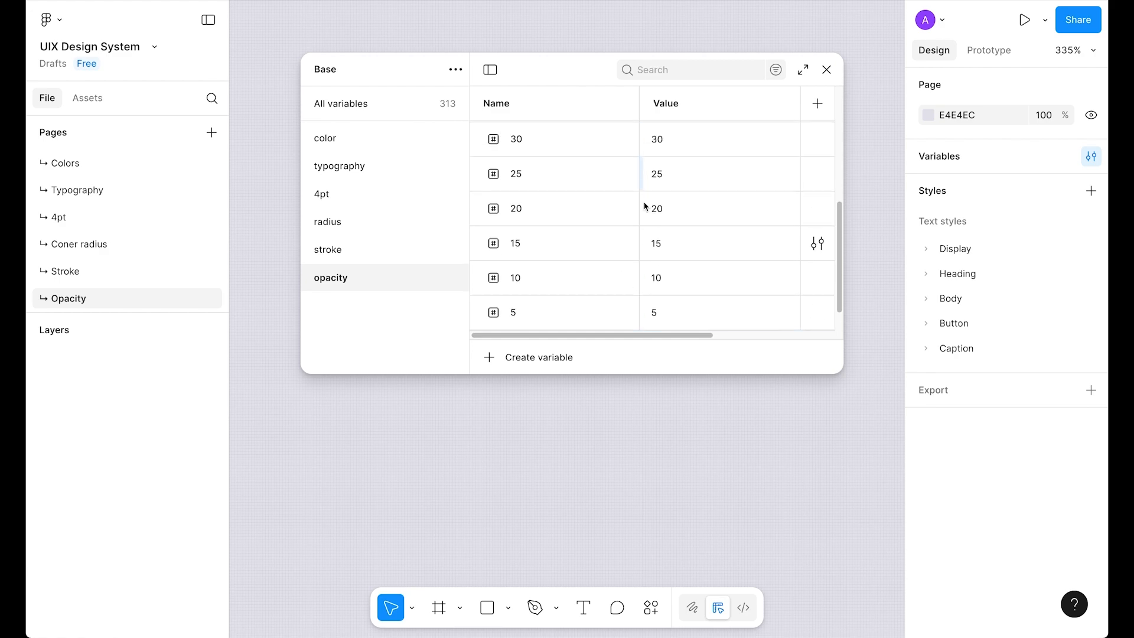
left_click_drag(617, 319, 576, 148)
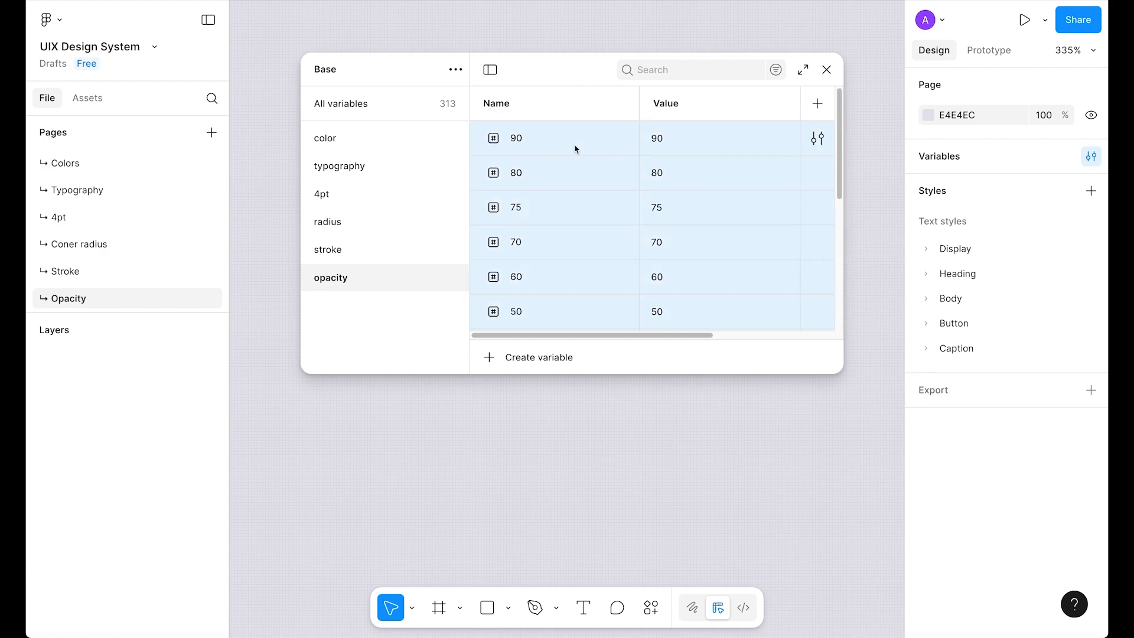
left_click(822, 139)
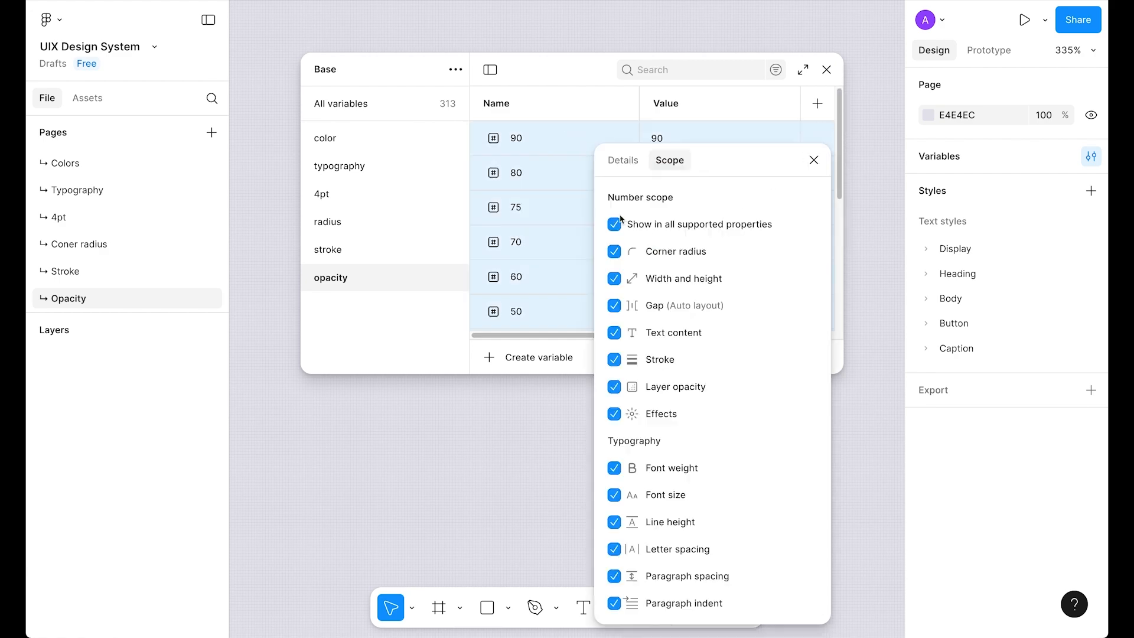
left_click(616, 386)
left_click(616, 386)
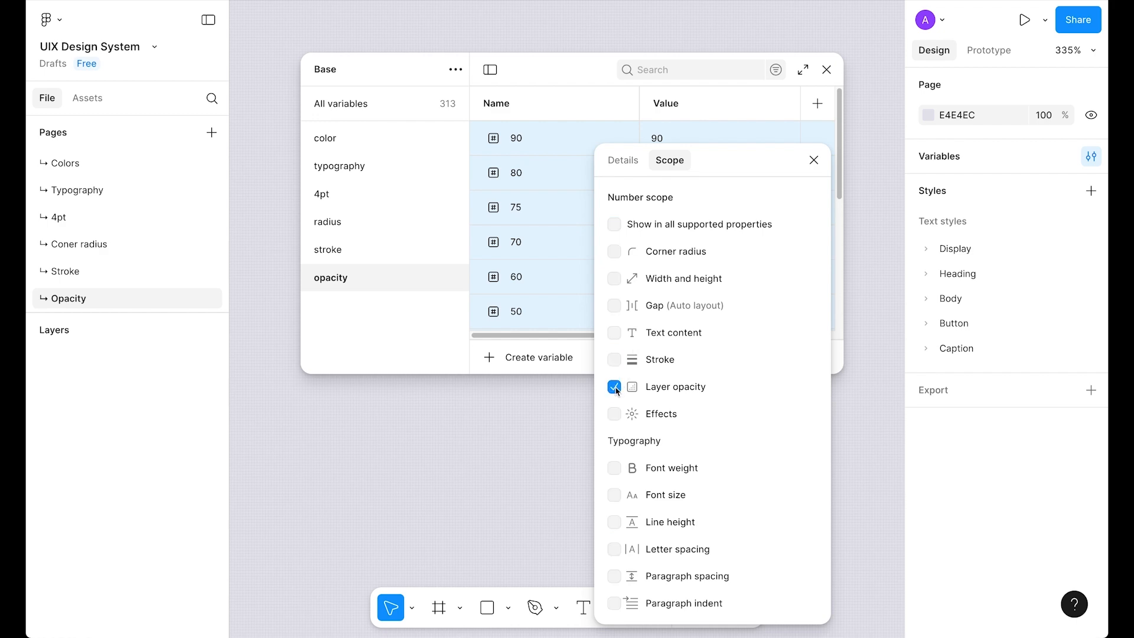
left_click(813, 160)
scroll(528, 244, "down", 5)
scroll(527, 245, "up", 5)
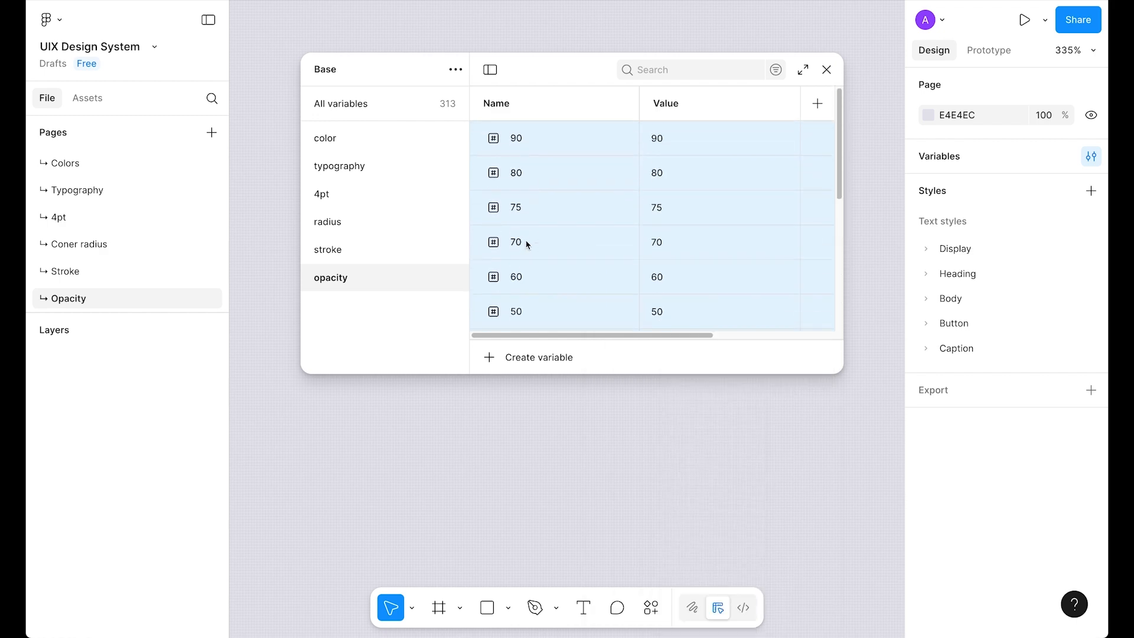
left_click(826, 70)
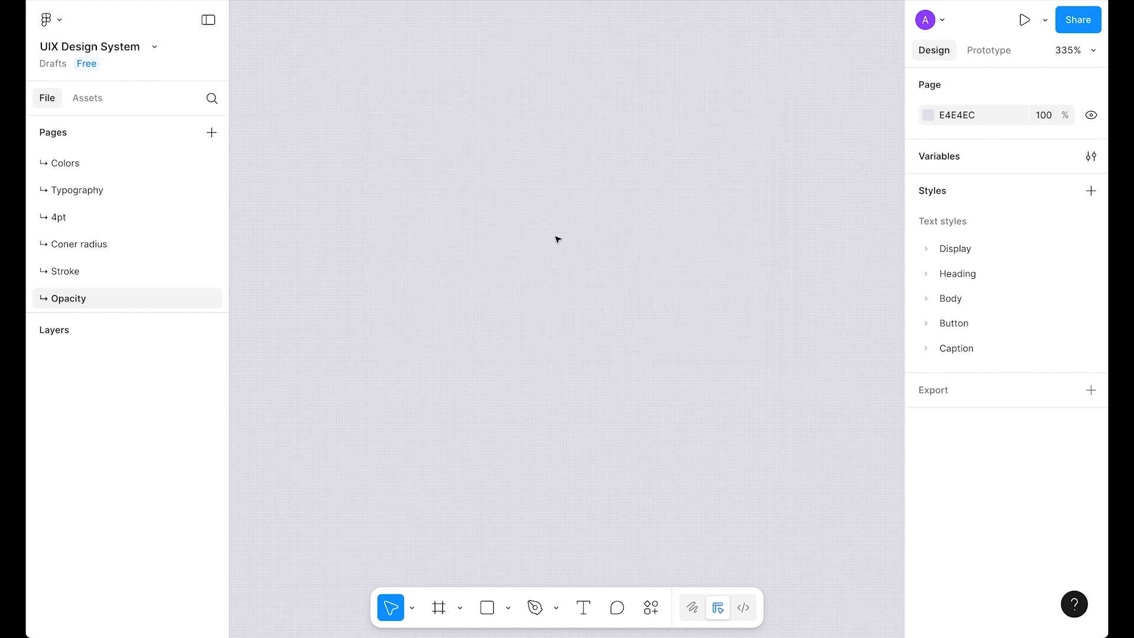
- Add a text layer reading "test typo" on the Opacity page canvas
key("t")
left_click(518, 218)
type("test")
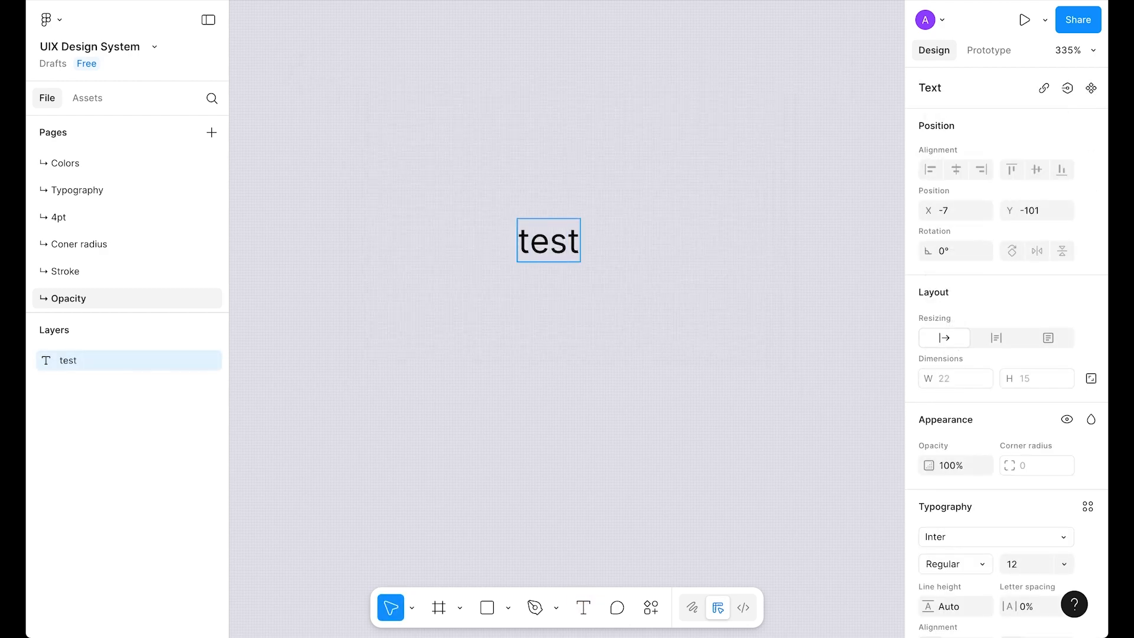
type(" typo")
key("Escape")
key("shift+2")
- Apply the opacity variable 50 to the test text's layer opacity
scroll(1002, 199, "down", 4)
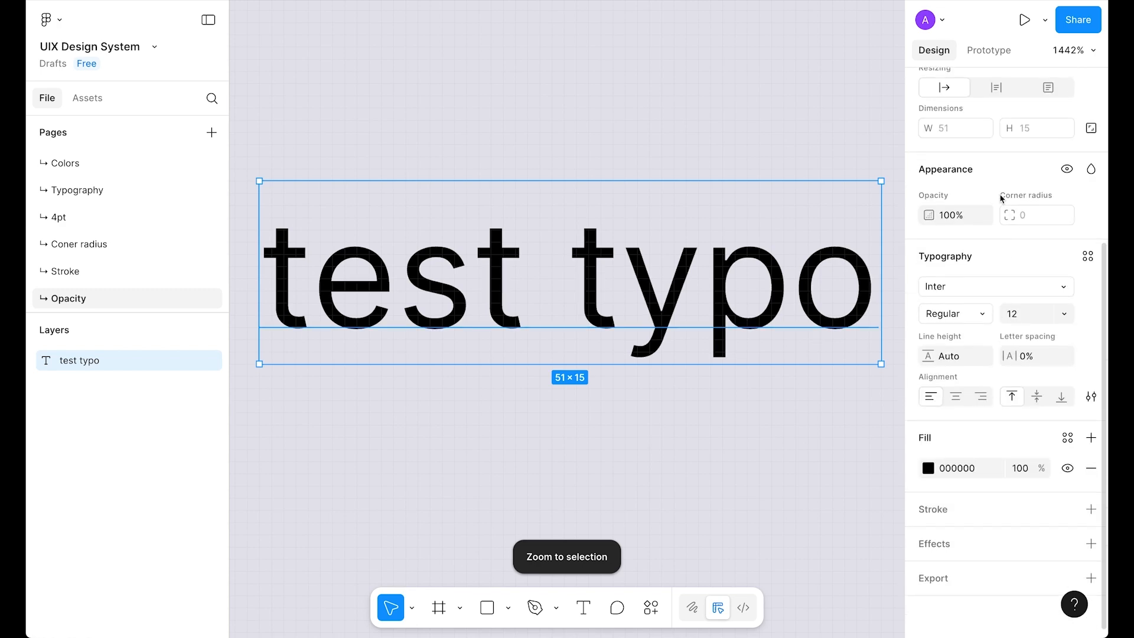
left_click(982, 216)
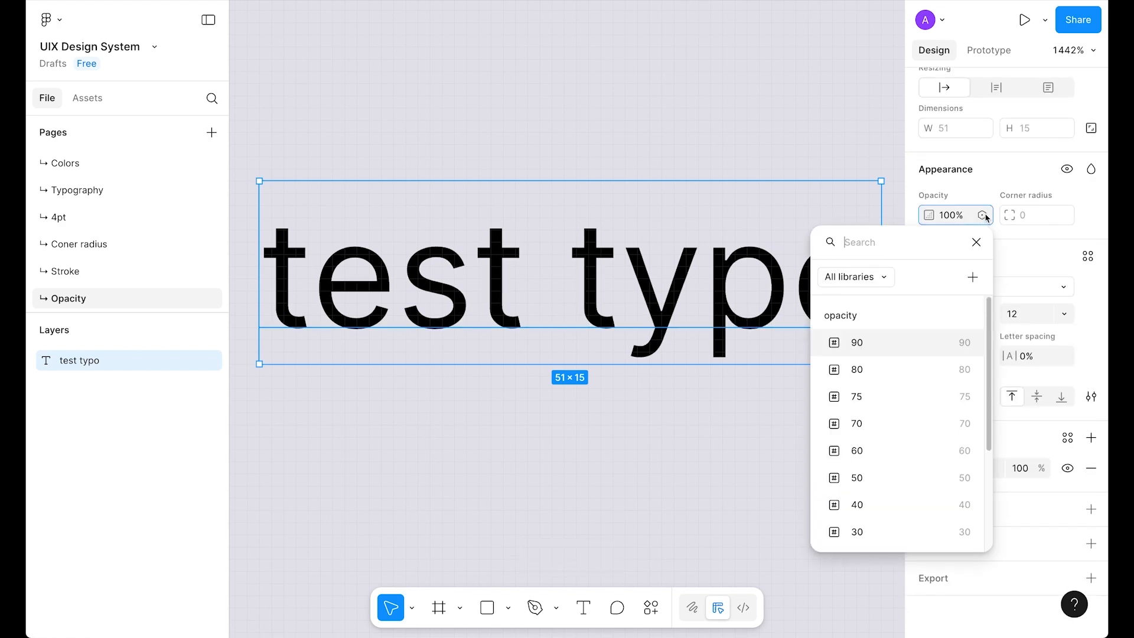
scroll(902, 418, "down", 3)
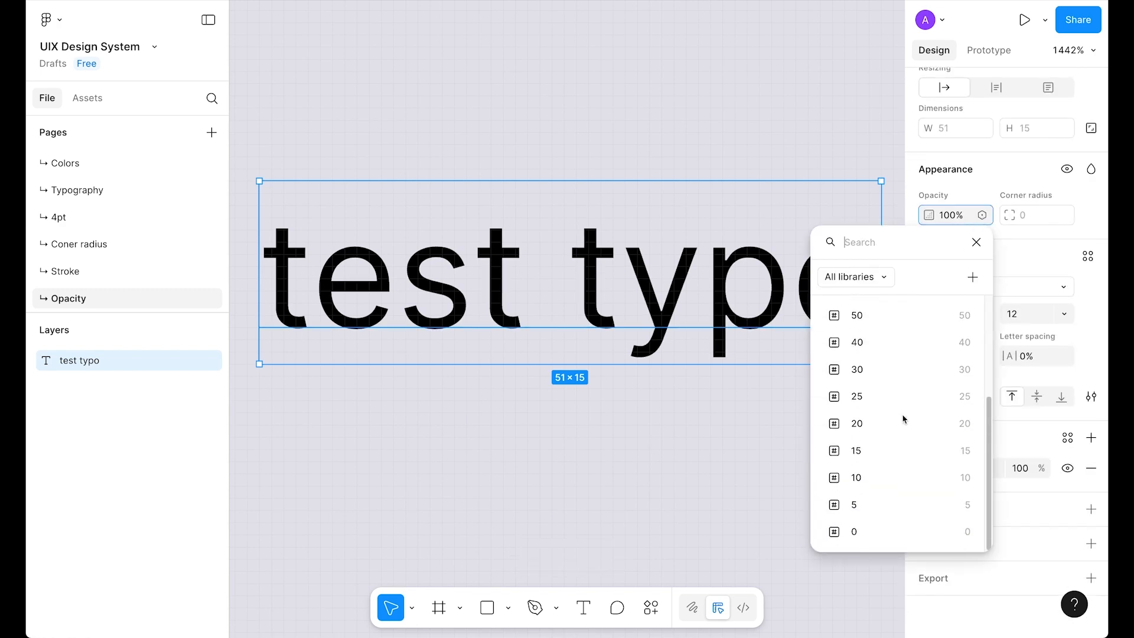
scroll(903, 416, "up", 1)
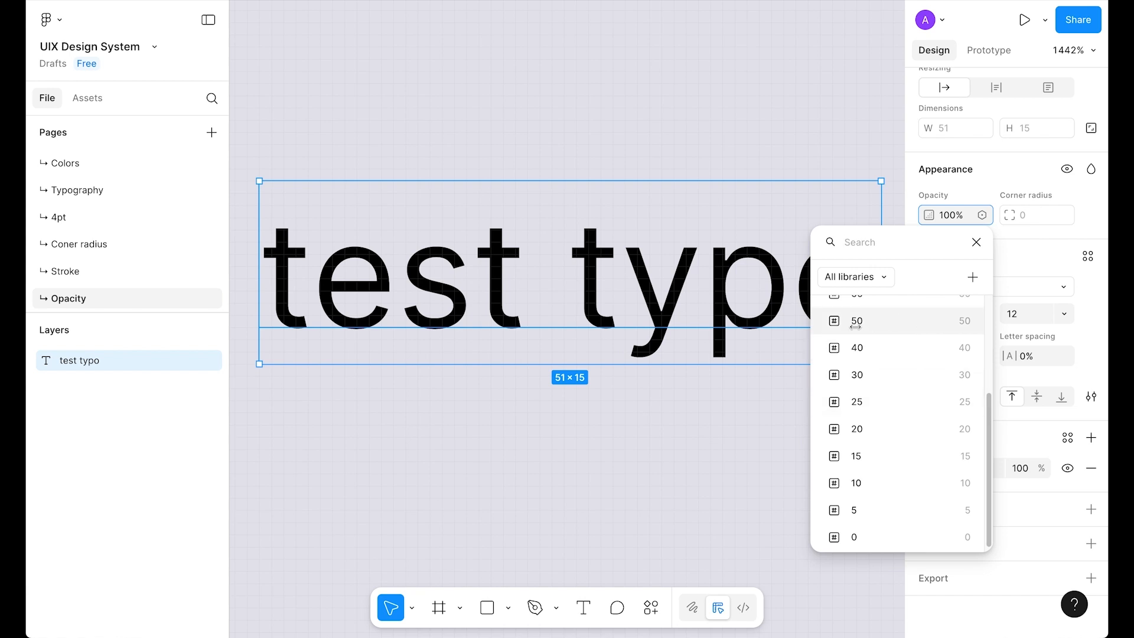
left_click(876, 319)
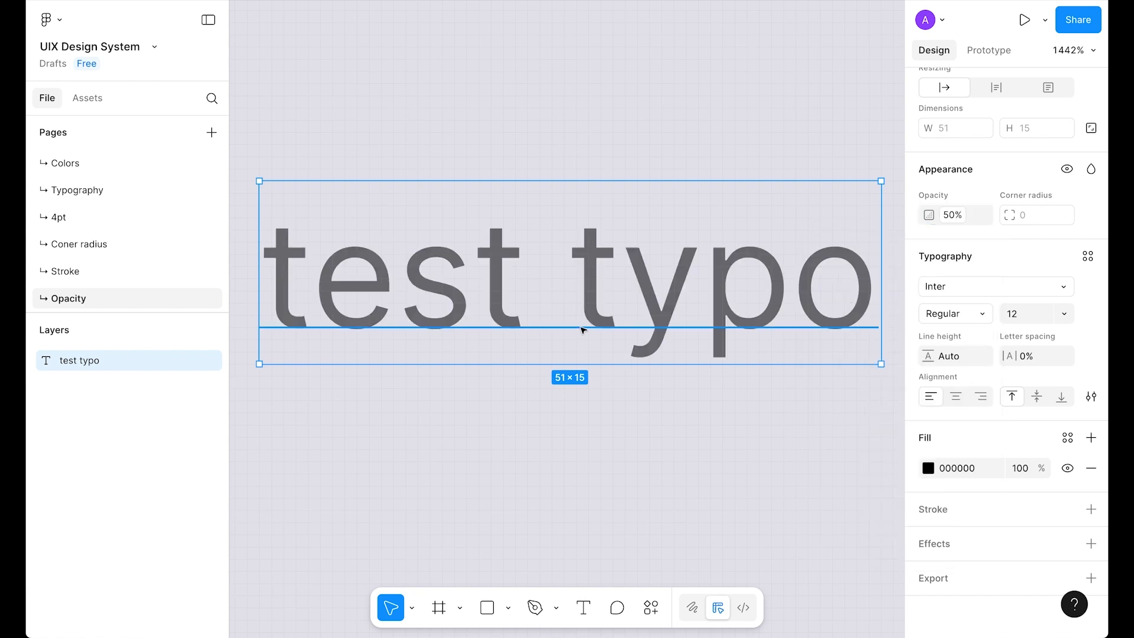
- Fill the test text with the white color/Foundation variable from the library and deselect it
left_click(1067, 437)
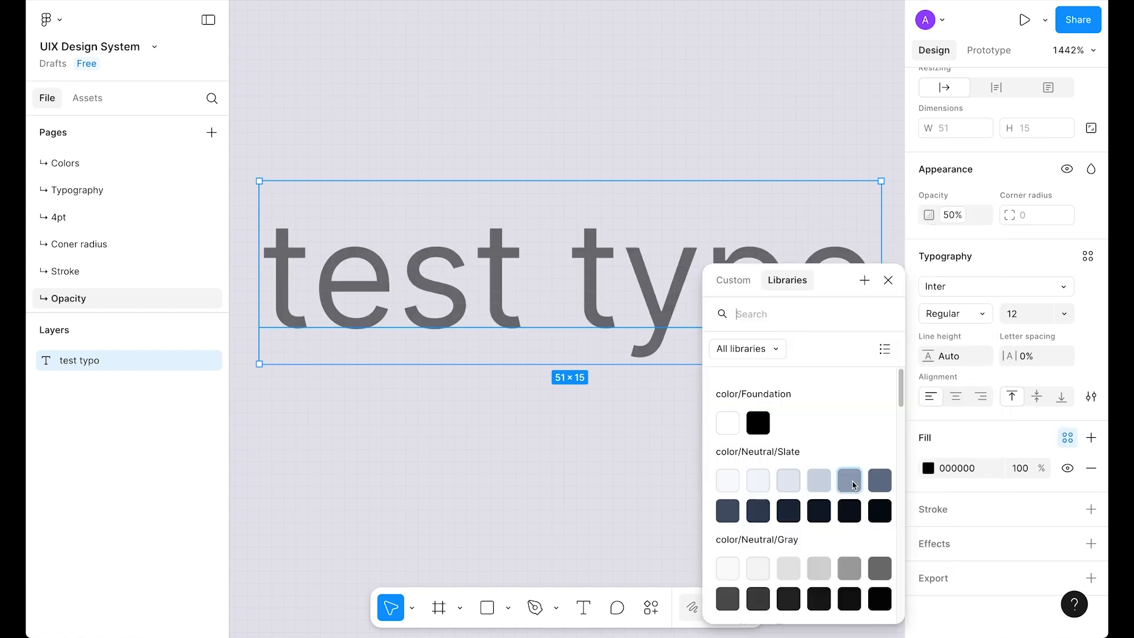
left_click(734, 428)
left_click(536, 420)
scroll(537, 420, "down", 5)
- Change the test text's fill to the sixth color/System/Lime shade from the library
left_click(617, 329)
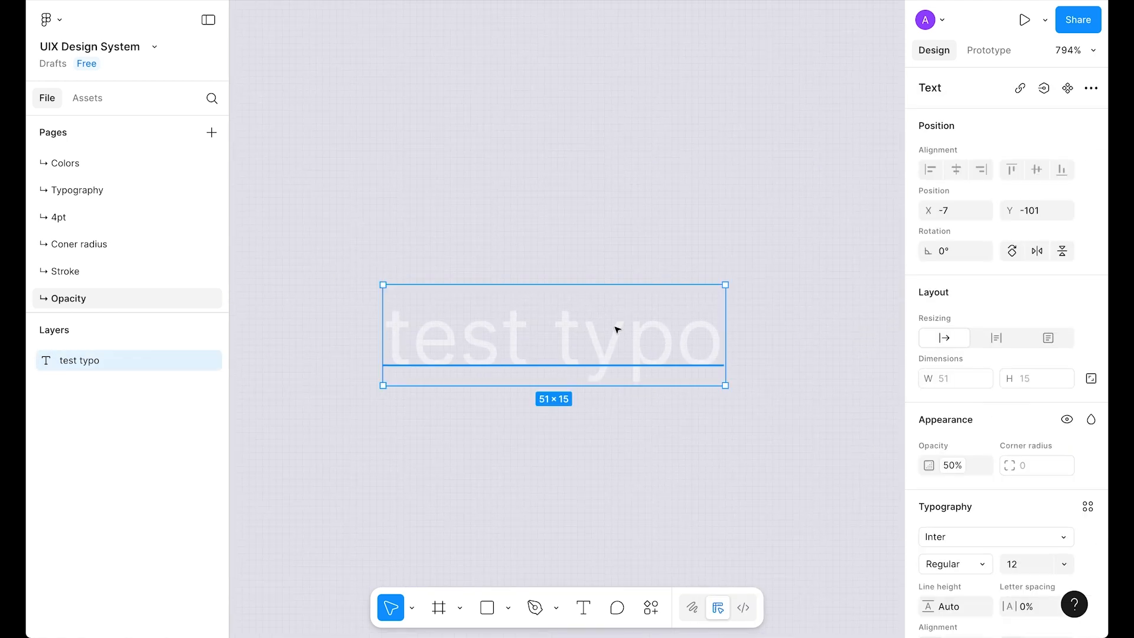
scroll(984, 516, "down", 4)
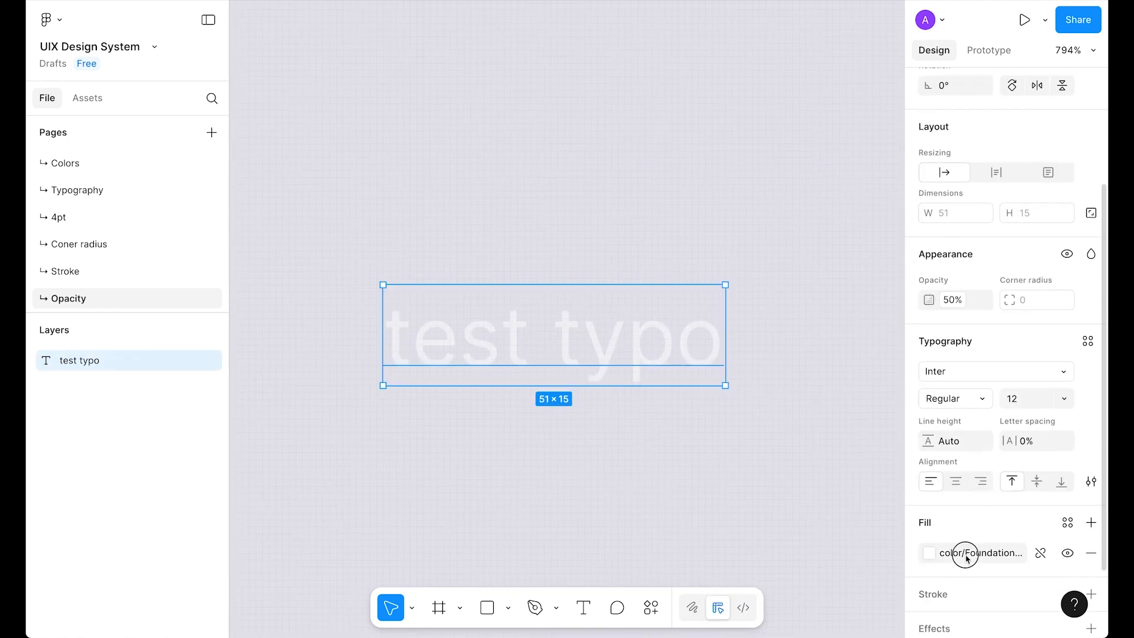
left_click(967, 555)
scroll(792, 481, "down", 15)
scroll(901, 437, "up", 3)
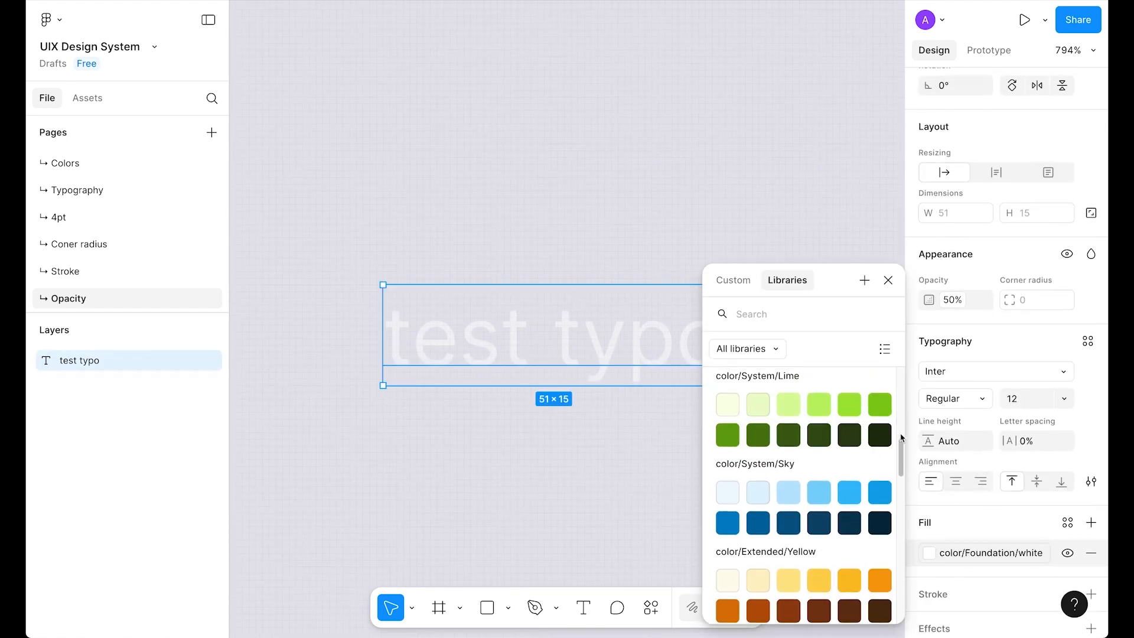
scroll(901, 438, "up", 3)
left_click(879, 562)
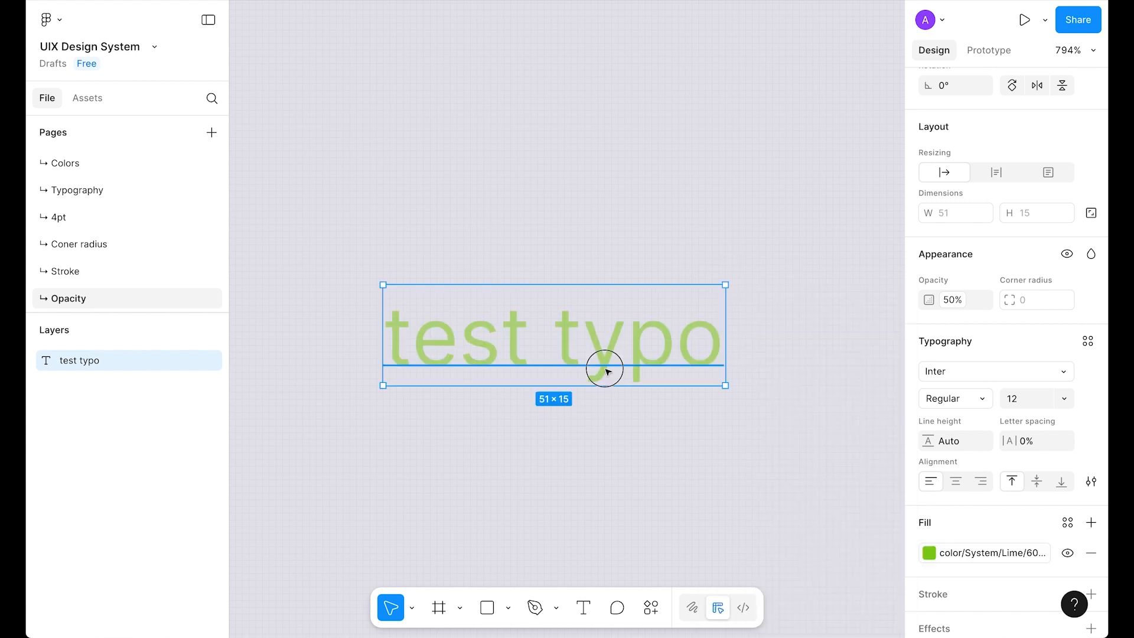
- Move the test text slightly up on the canvas, deselect it and delete it
left_click_drag(607, 370, 653, 291)
left_click(652, 366)
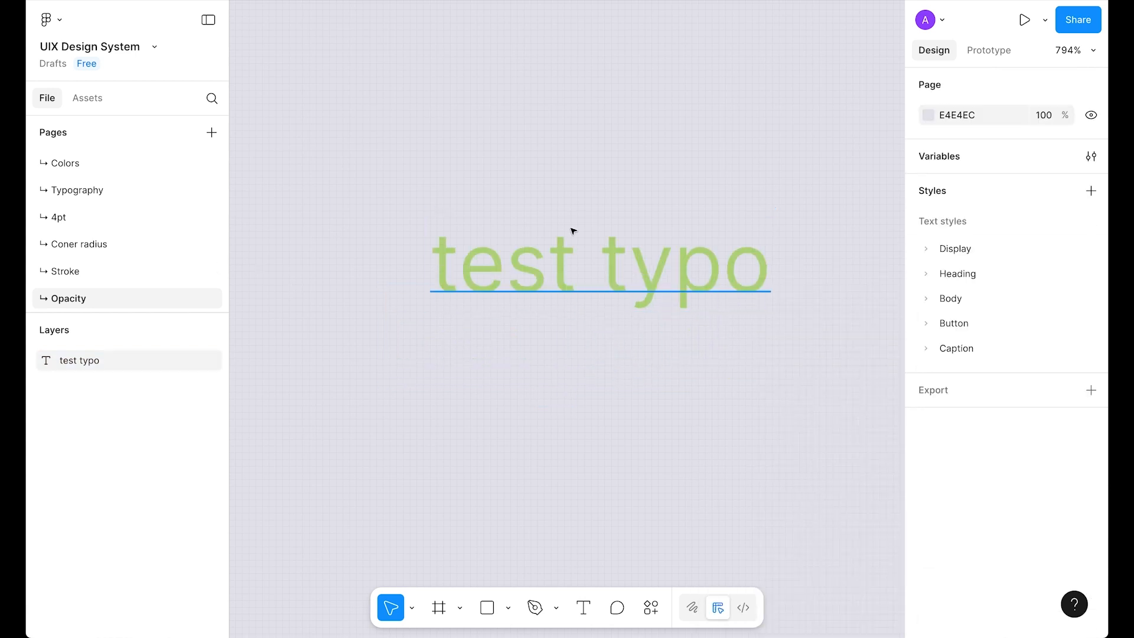
left_click(592, 273)
key("Delete")
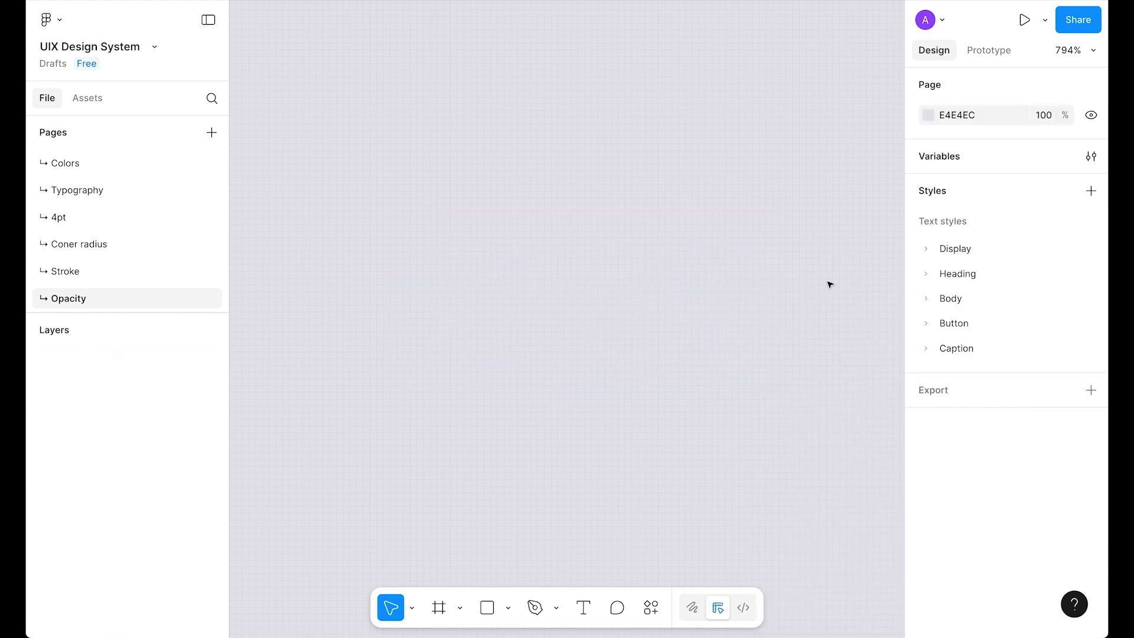
- Open the file's variables window showing the Base collection
left_click(1092, 158)
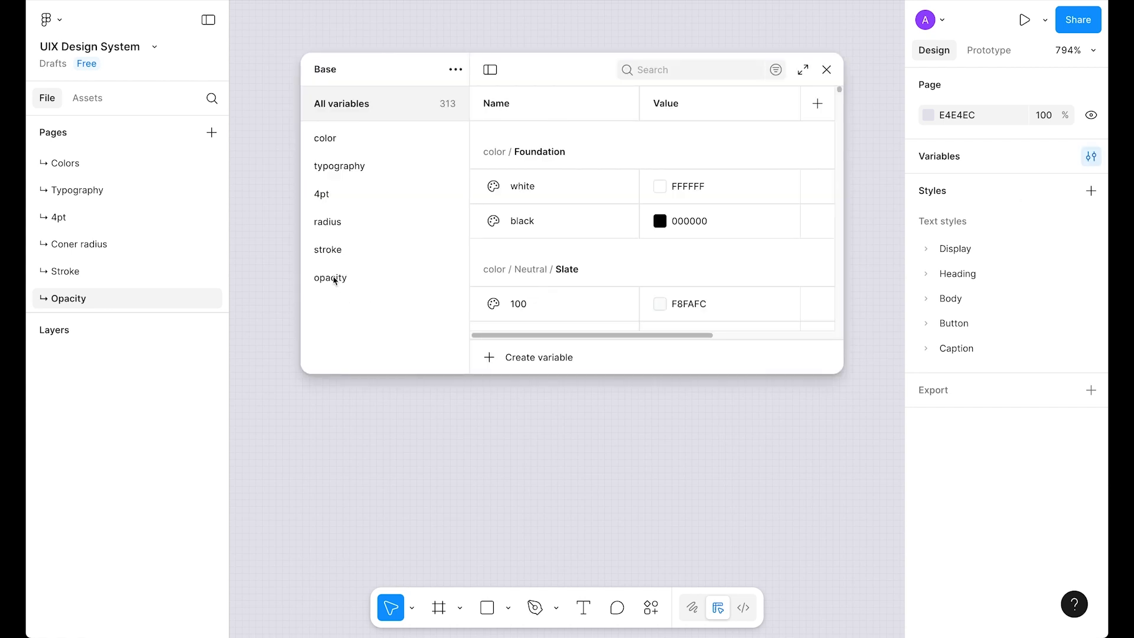